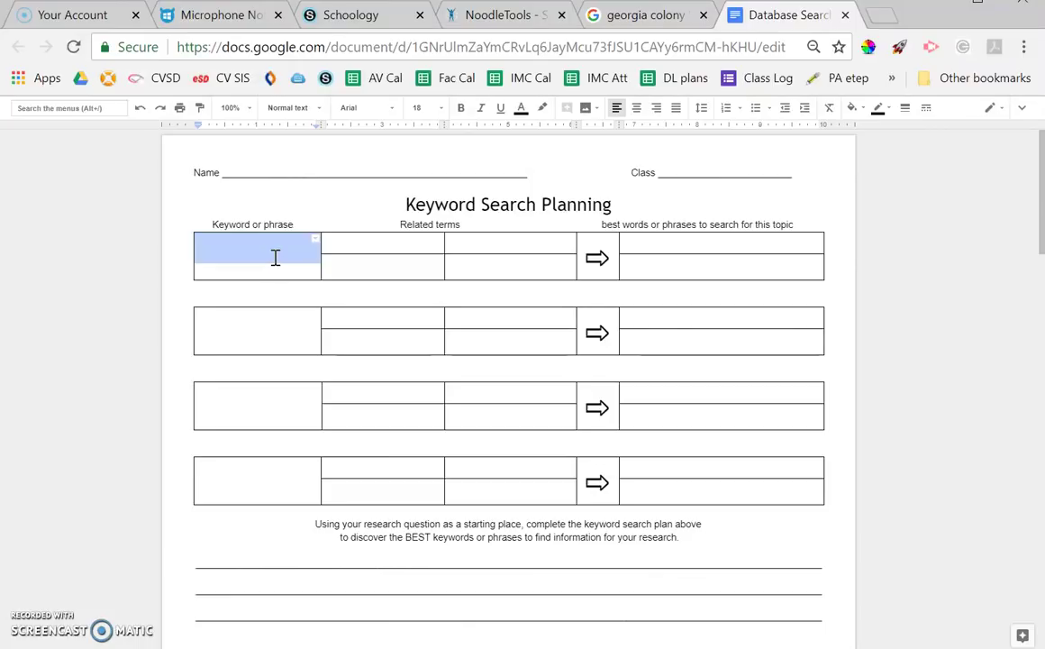
Enter "Georgia Colony" as the keyword or phrase in the first row of the planning table
left_click(278, 256)
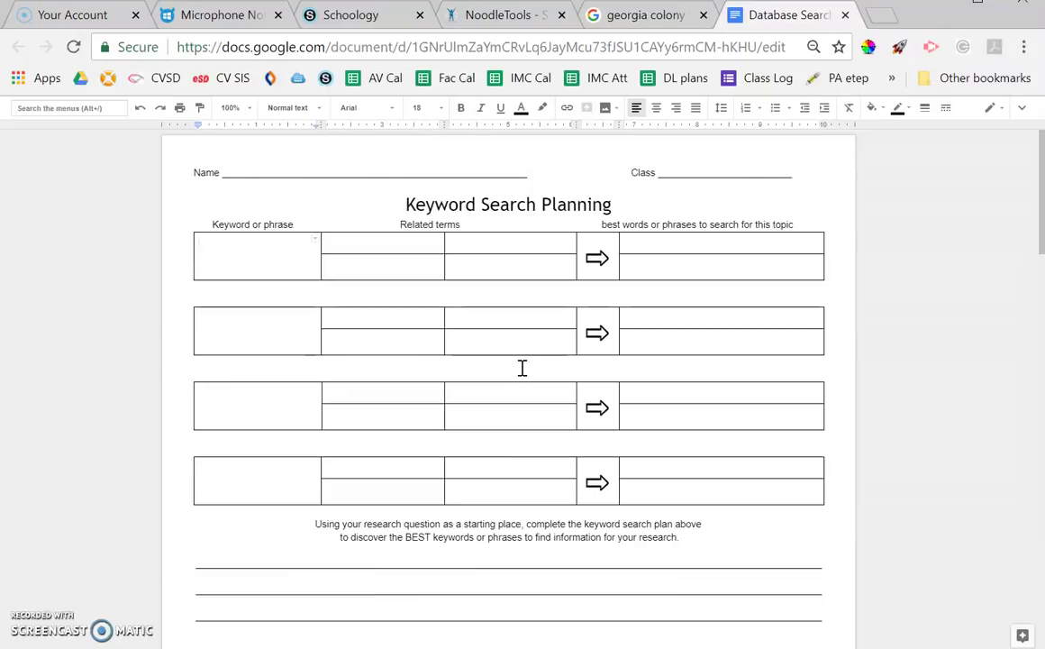
type("Georgia")
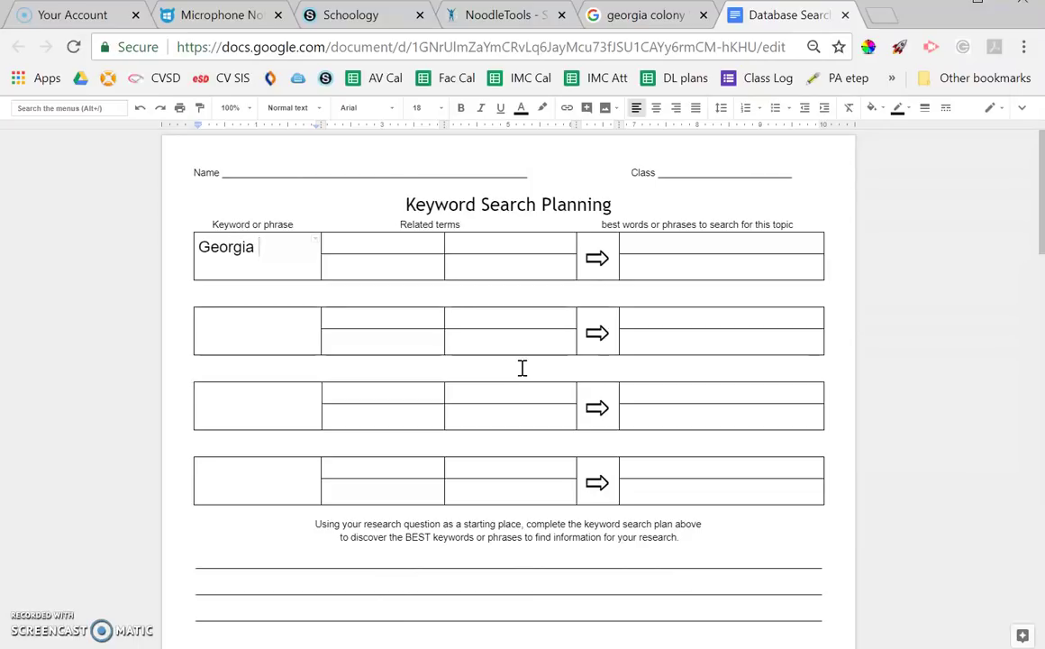
type(" Colony")
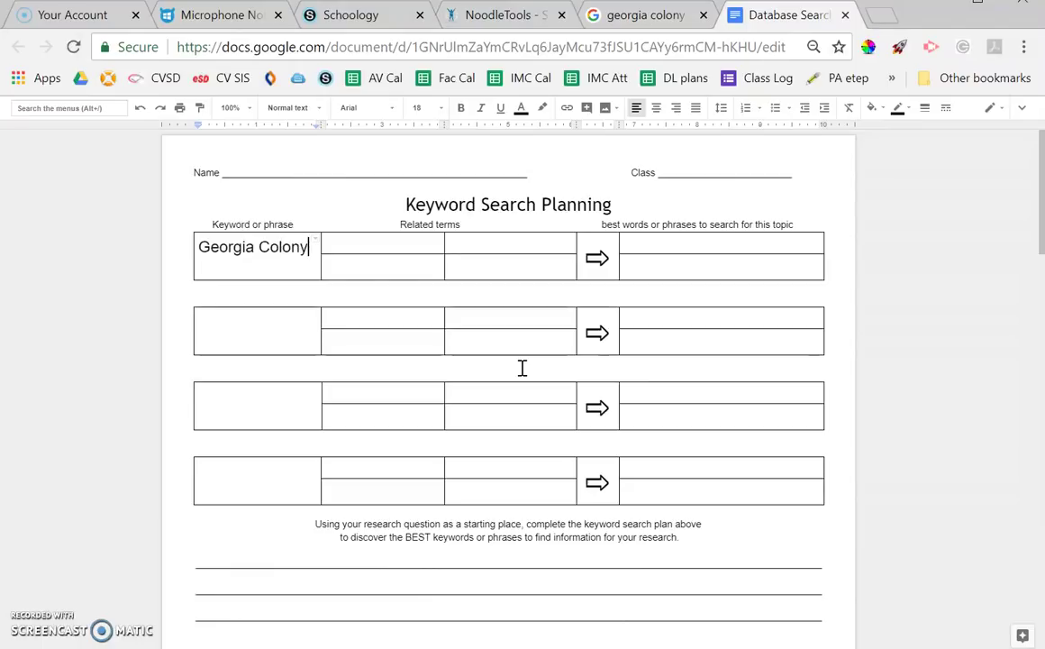
Fill the first row's upper related-term cells with "Province of Georgia" and "Royal Georgia", each in quotation marks
left_click(373, 249)
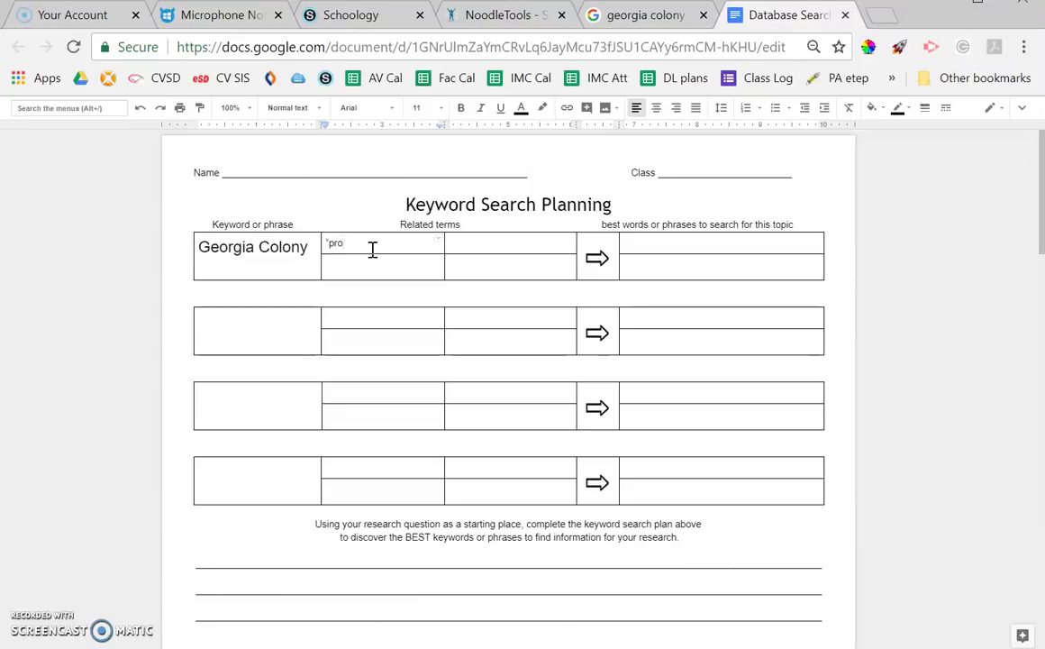
type("\"province of G")
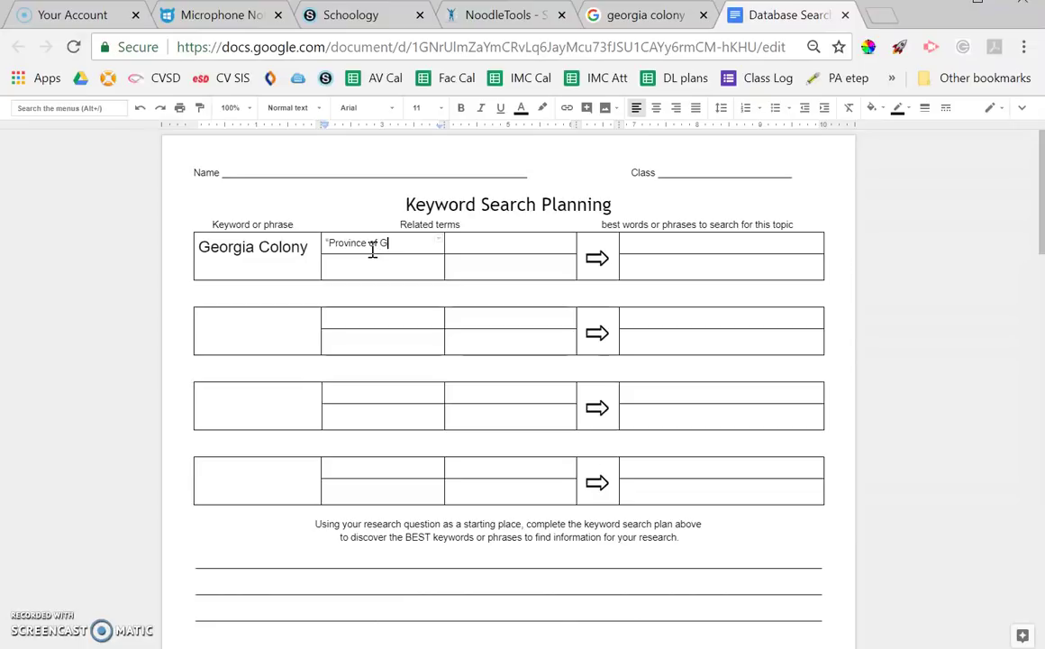
type("eorgia\"")
key("Tab")
type("\"Royal Geor")
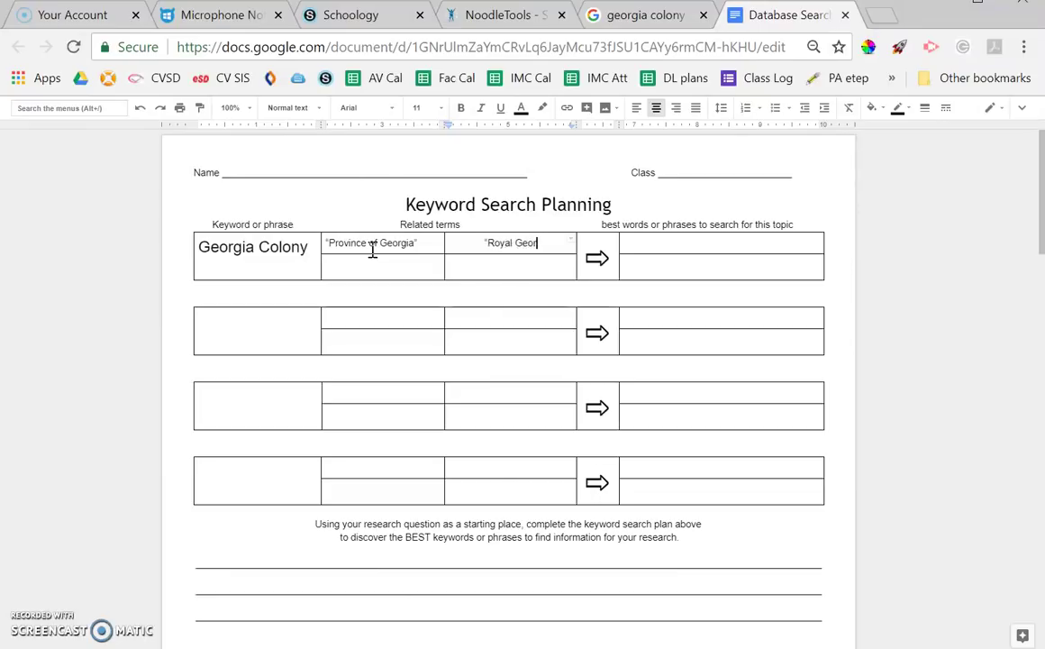
type("gia\"")
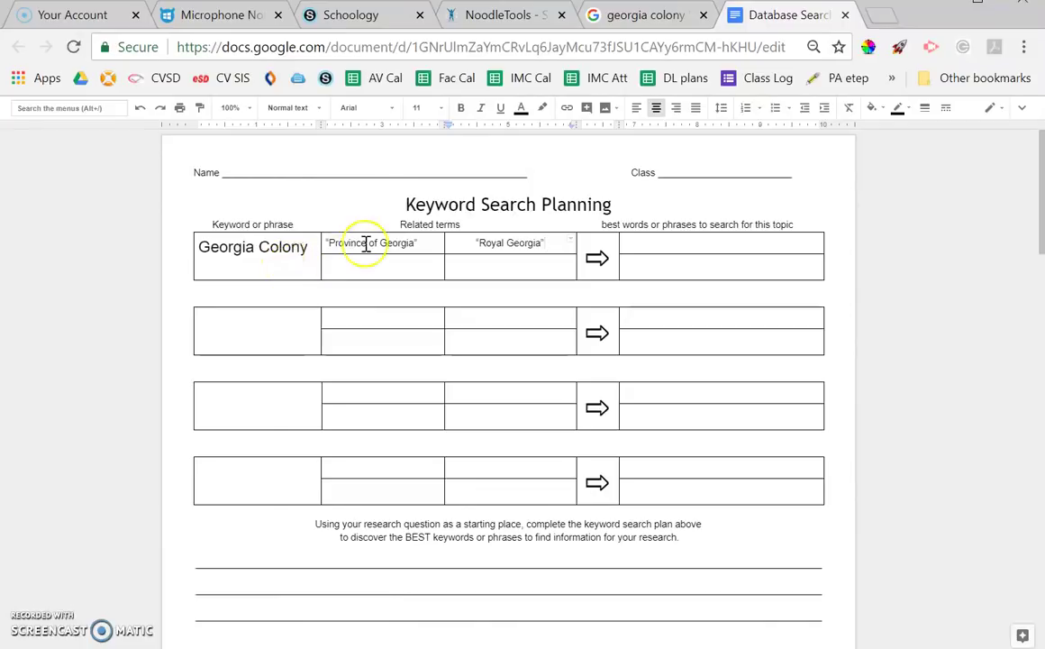
left_click_drag(200, 248, 303, 243)
left_click(270, 257)
left_click(236, 260)
left_click(283, 253)
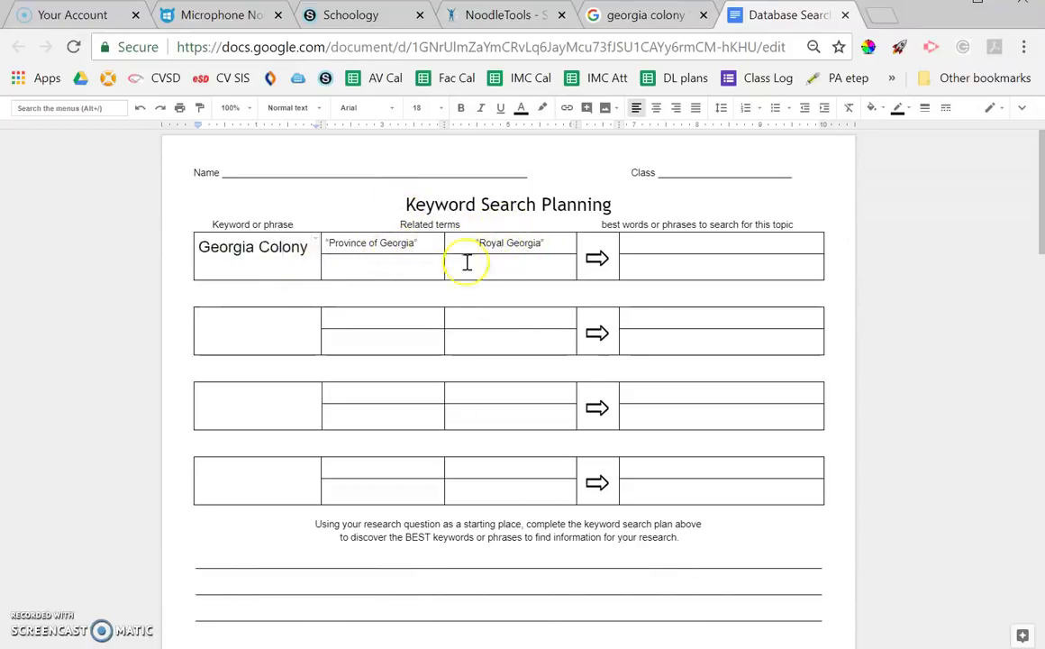
left_click(417, 273)
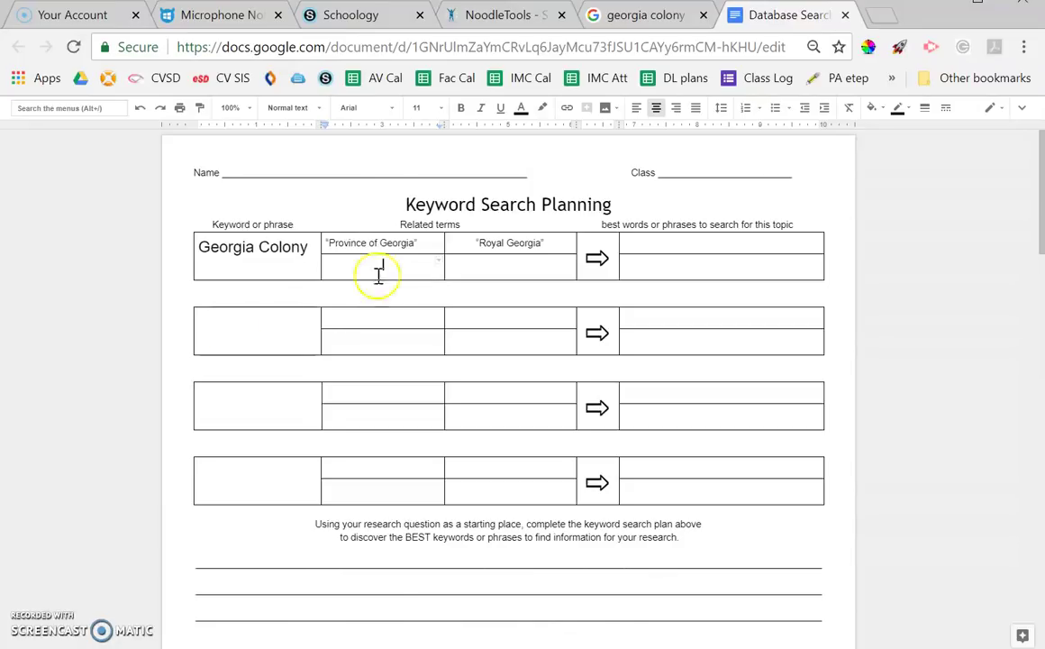
Enter "Ogelthorpe" as the keyword in the second row of the planning table
left_click(228, 339)
left_click(268, 259)
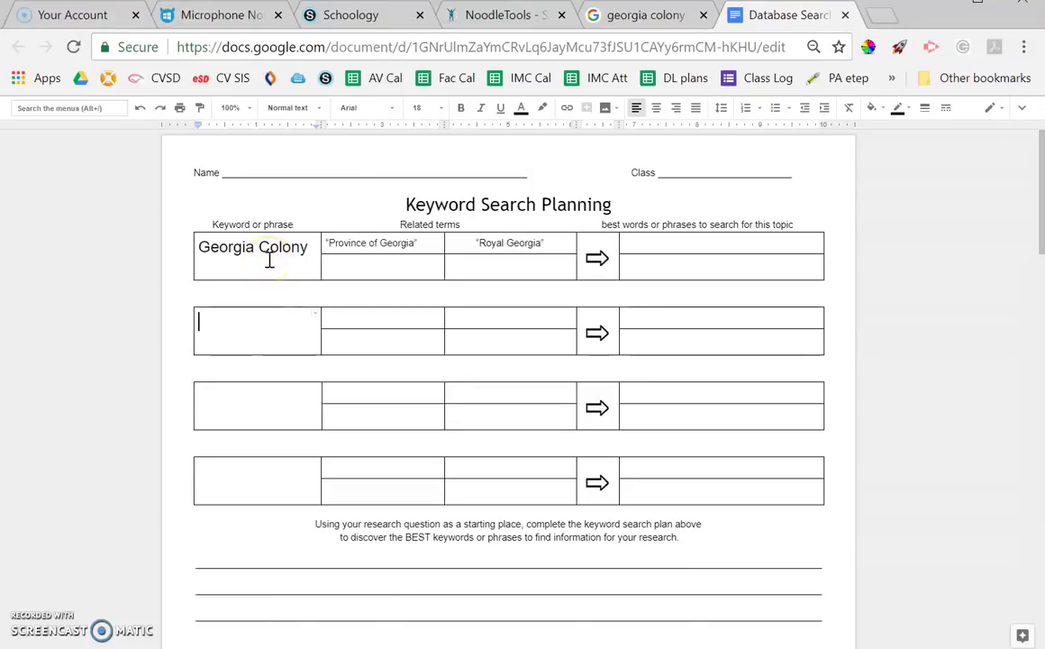
type("Ogelth")
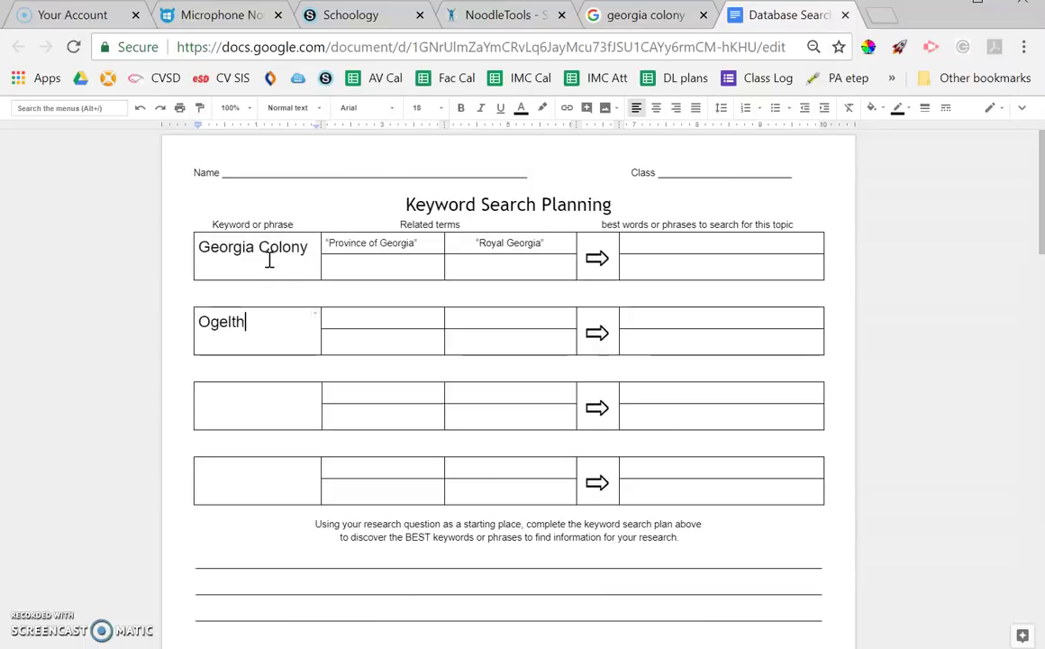
type("orpe")
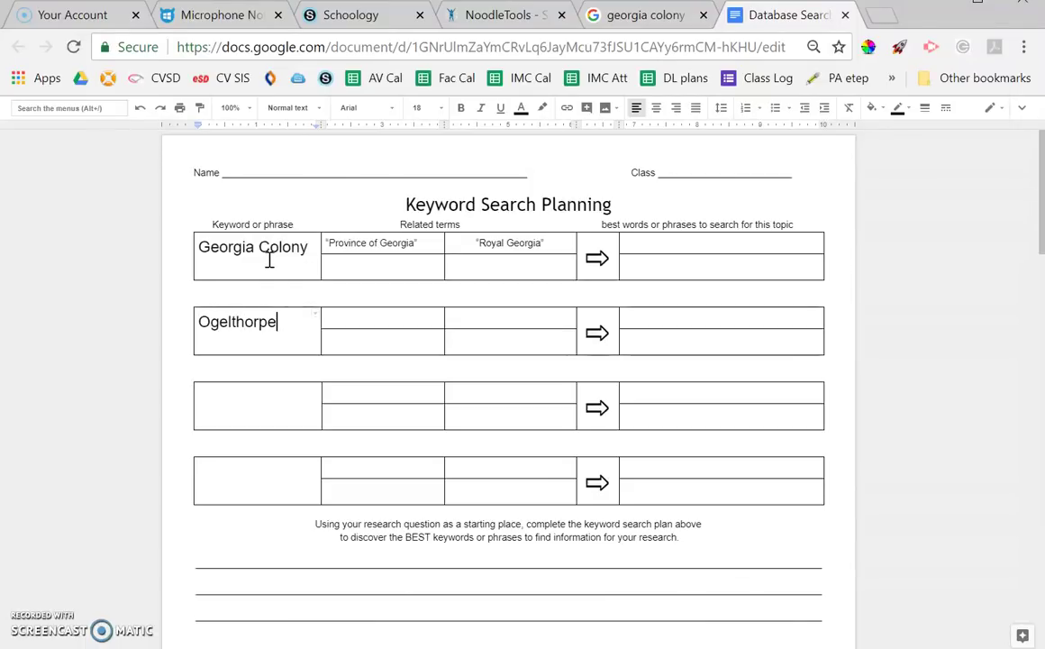
Correct the spelling of the second row's keyword to "Oglethorpe"
left_click_drag(384, 320, 401, 320)
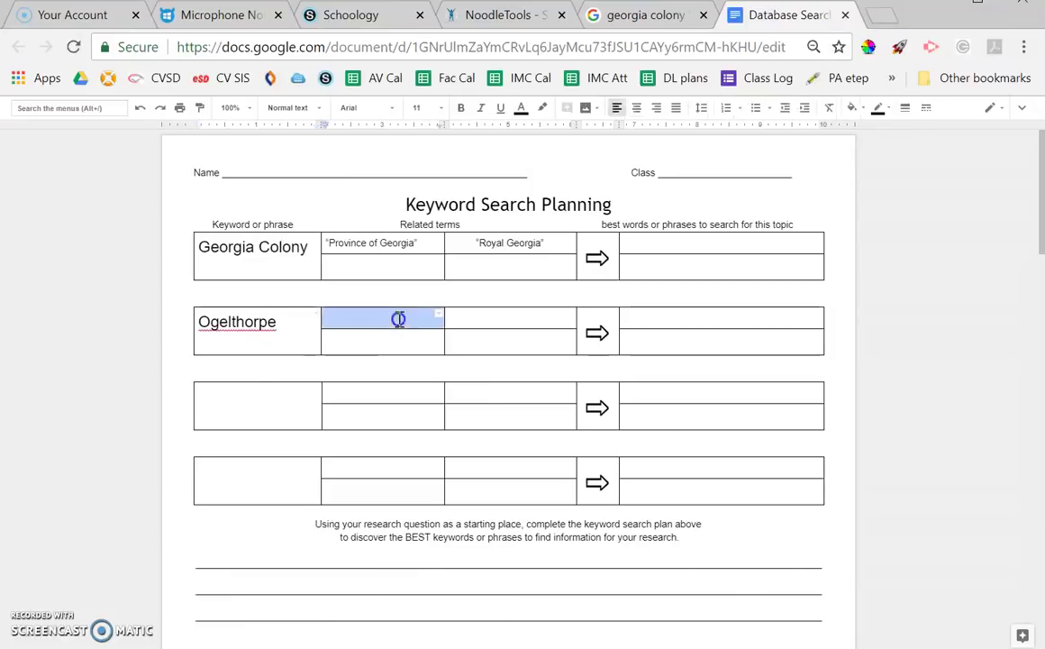
left_click(255, 321)
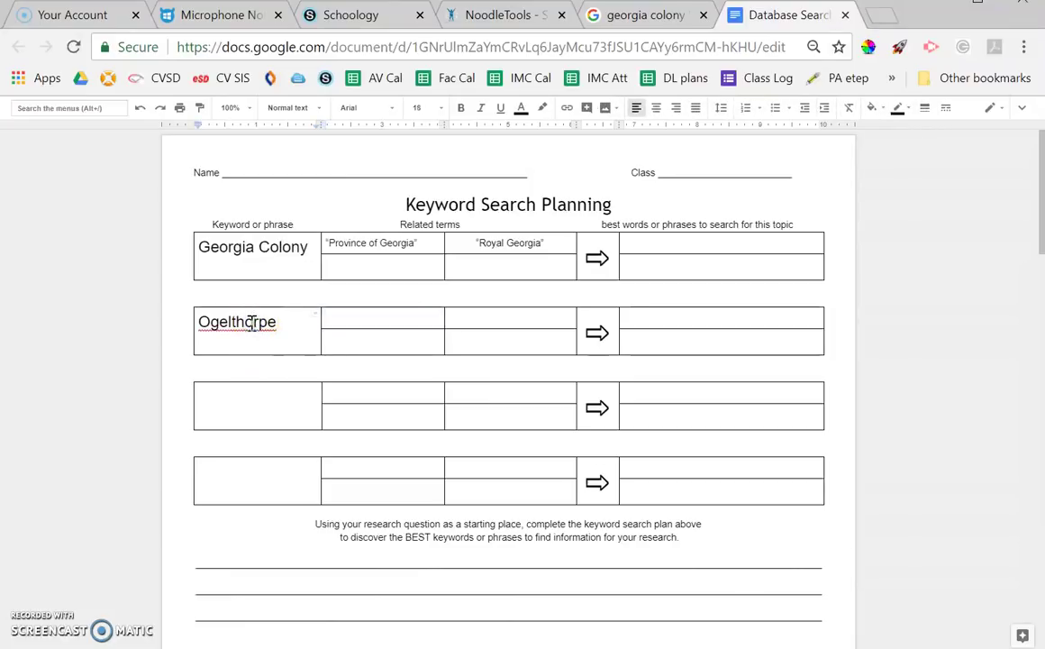
right_click(252, 323)
left_click(315, 137)
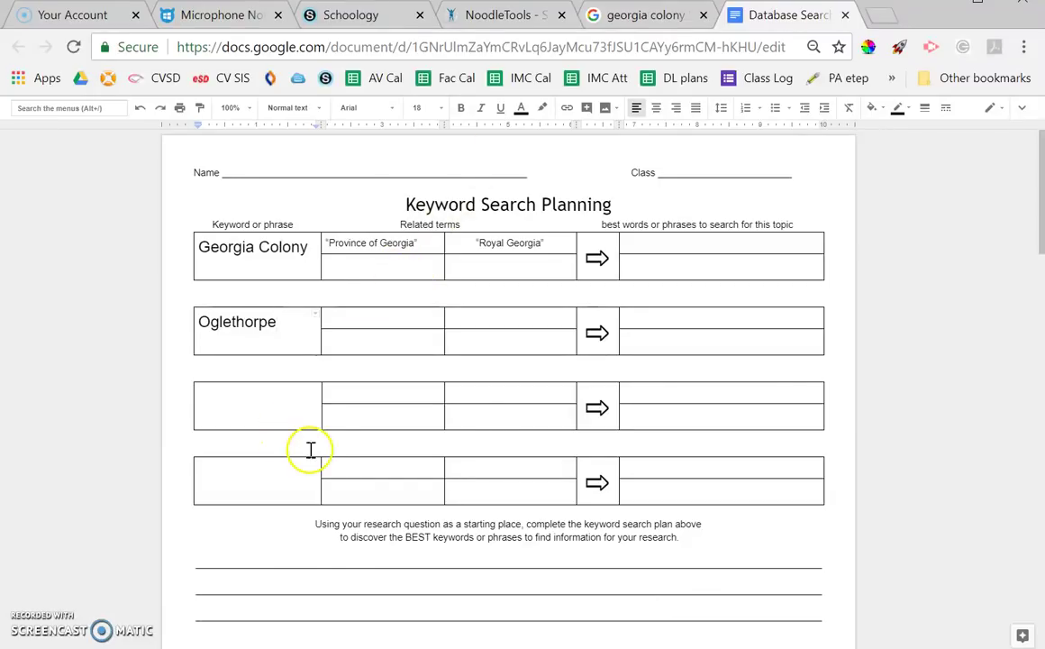
Switch to the Google results for georgia colony "province of georgia" and open the Wikipedia article Province of Georgia
left_click(362, 326)
left_click(689, 15)
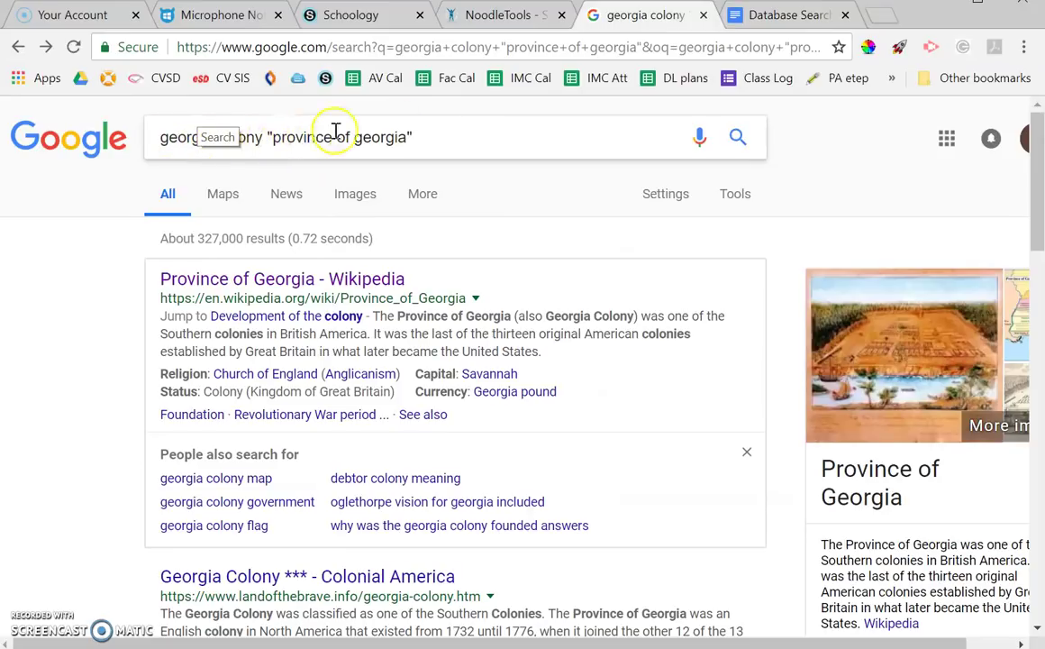
left_click(273, 135)
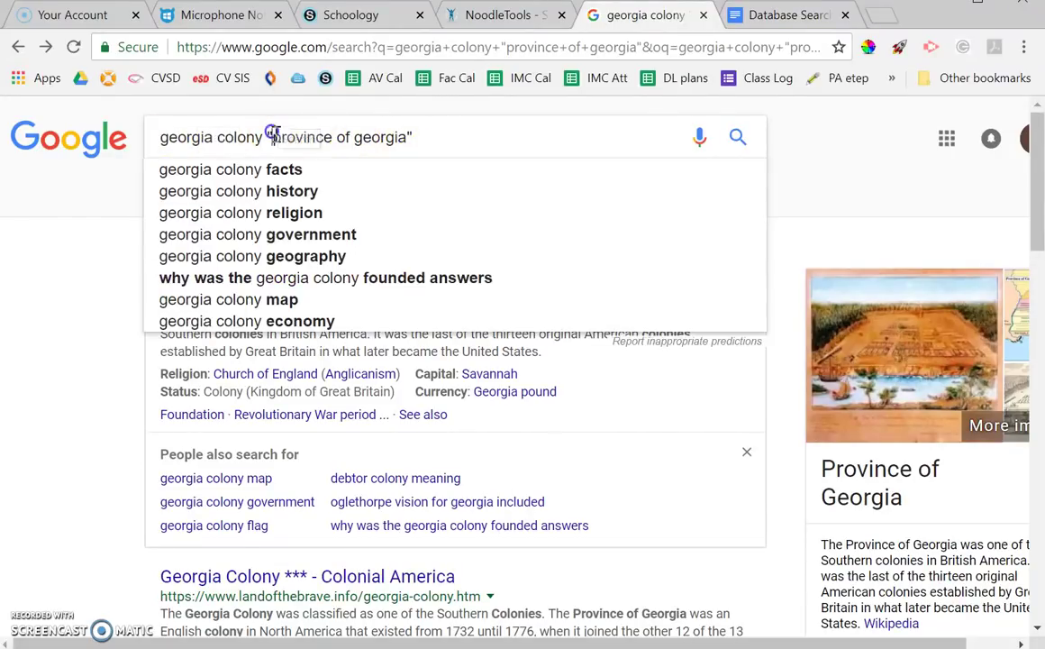
left_click(349, 187)
left_click(63, 277)
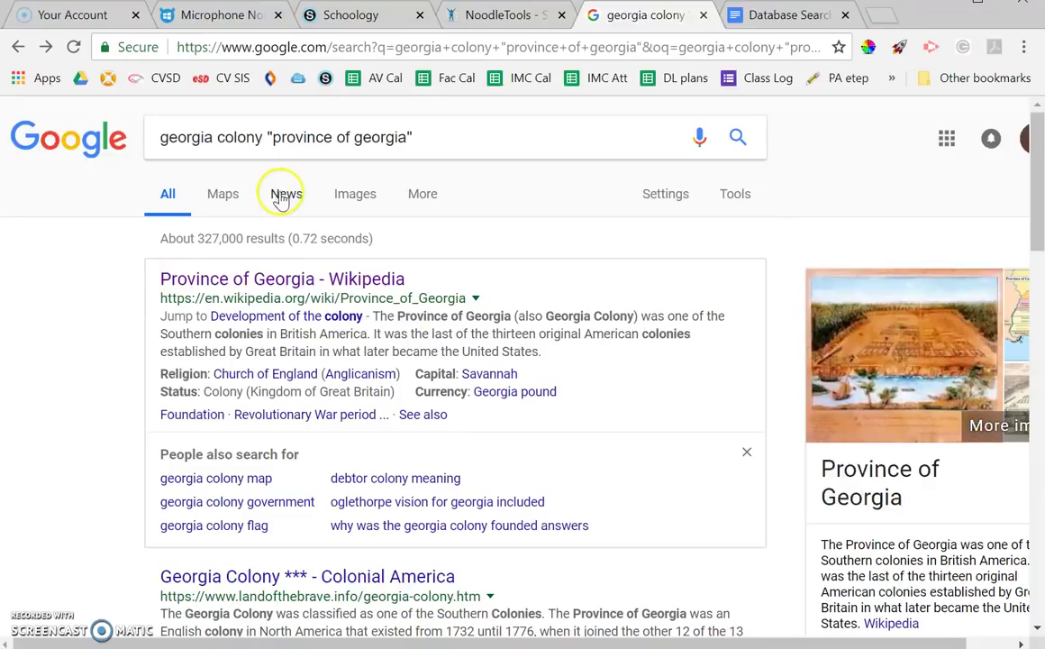
left_click(363, 280)
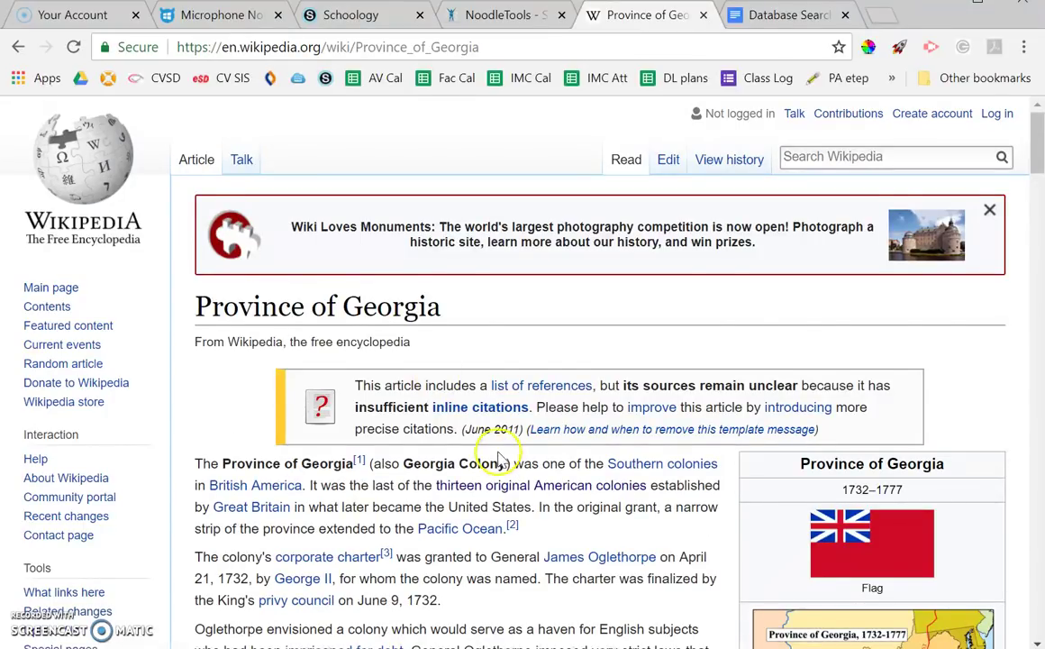
Skim the Province of Georgia article through to its See also links and References list
scroll(492, 451, "down", 4)
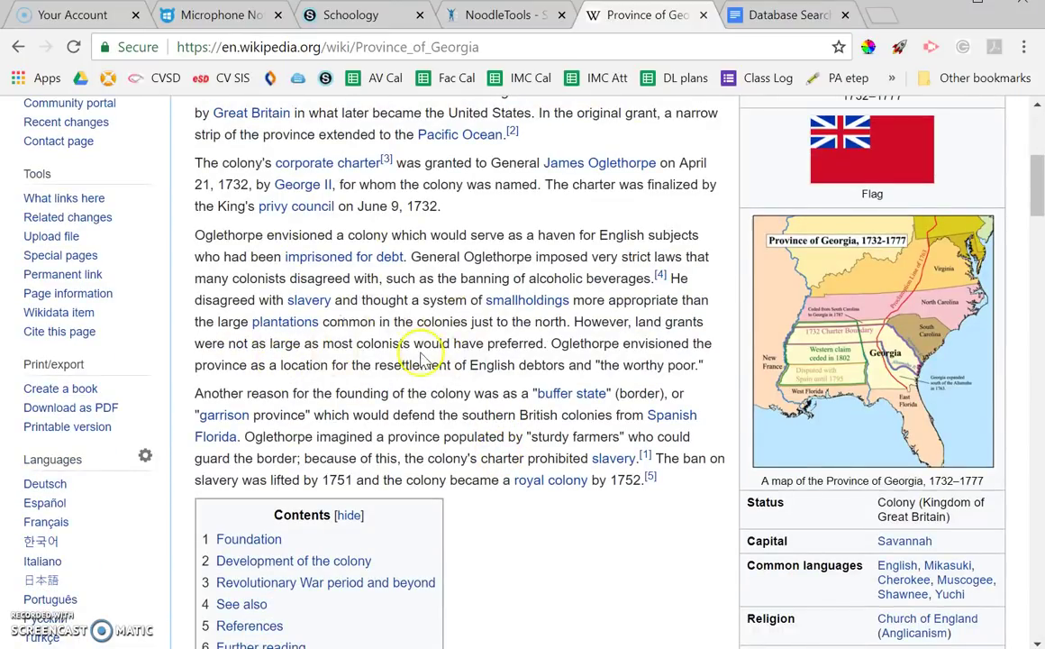
scroll(409, 338, "down", 3)
scroll(411, 337, "down", 15)
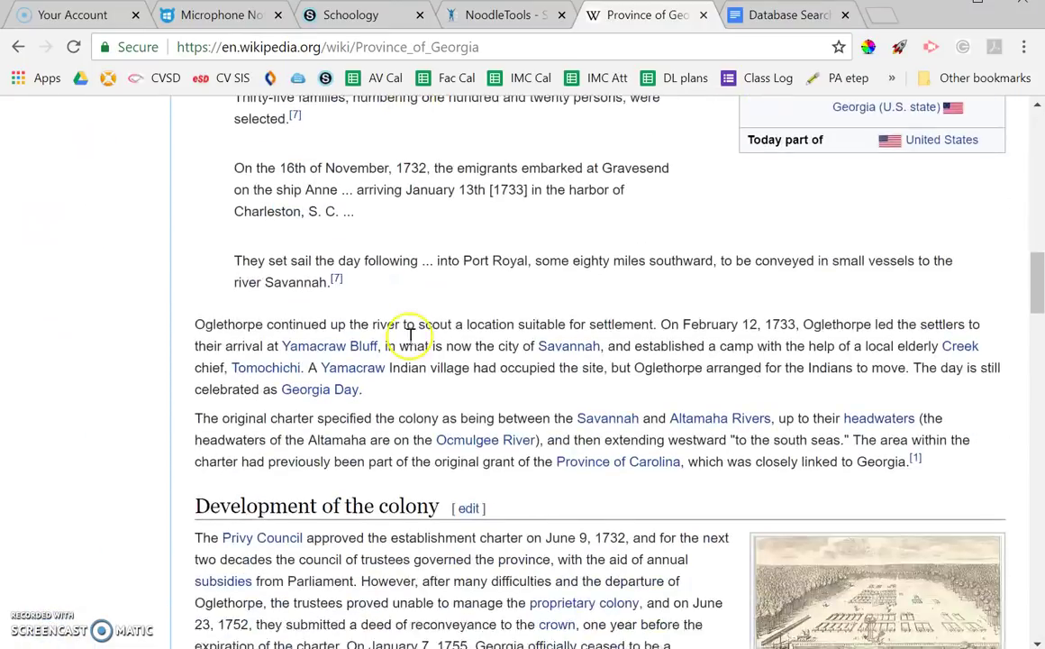
scroll(411, 337, "down", 20)
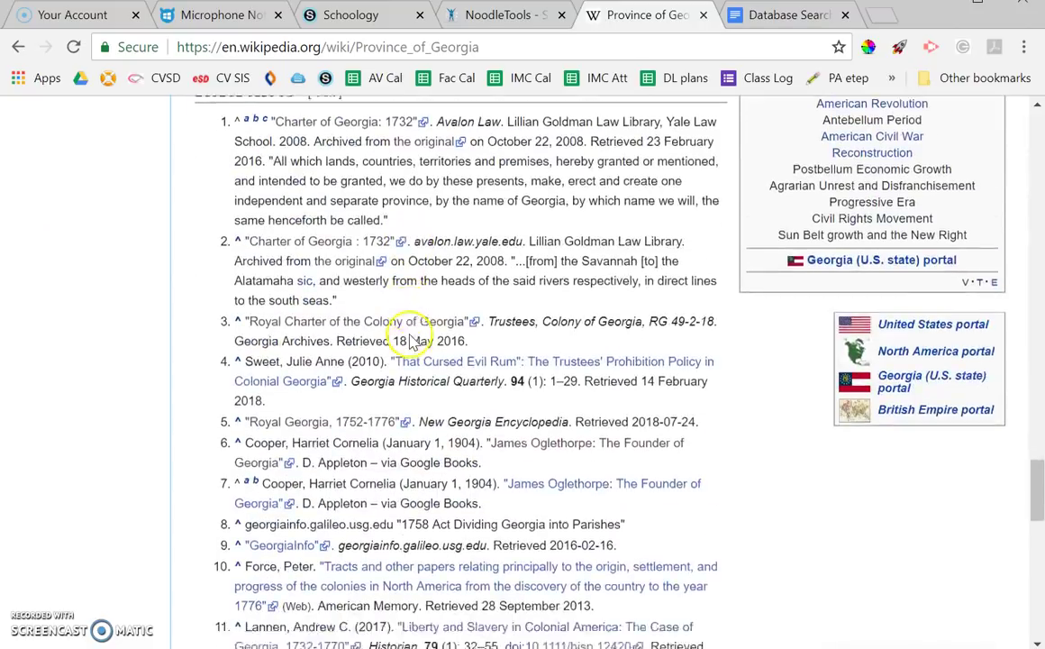
scroll(408, 338, "up", 3)
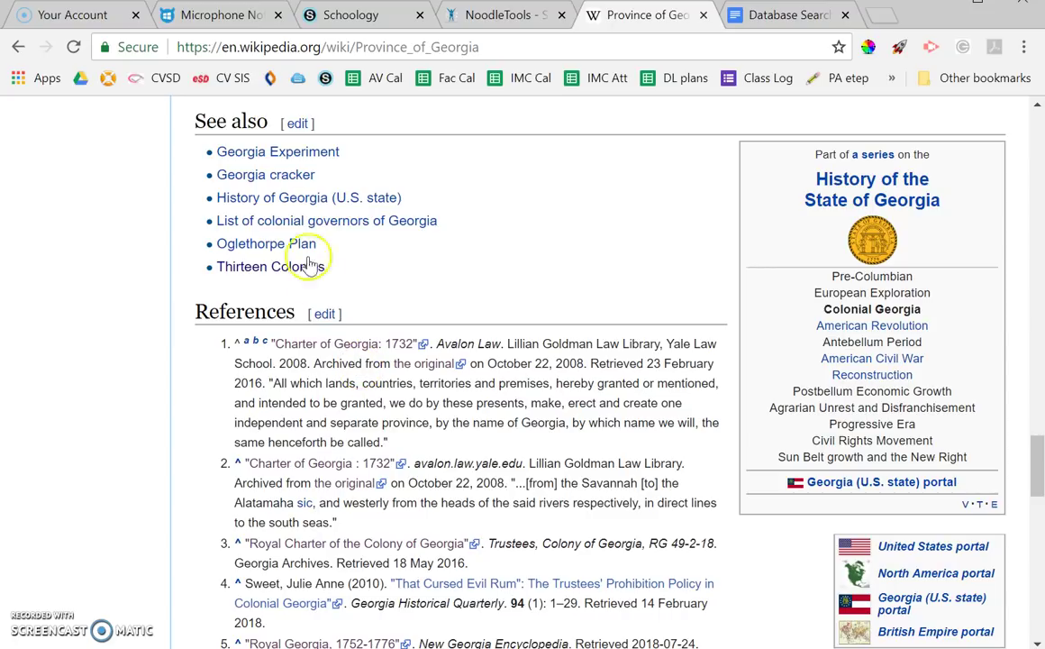
scroll(449, 564, "down", 3)
scroll(448, 563, "down", 5)
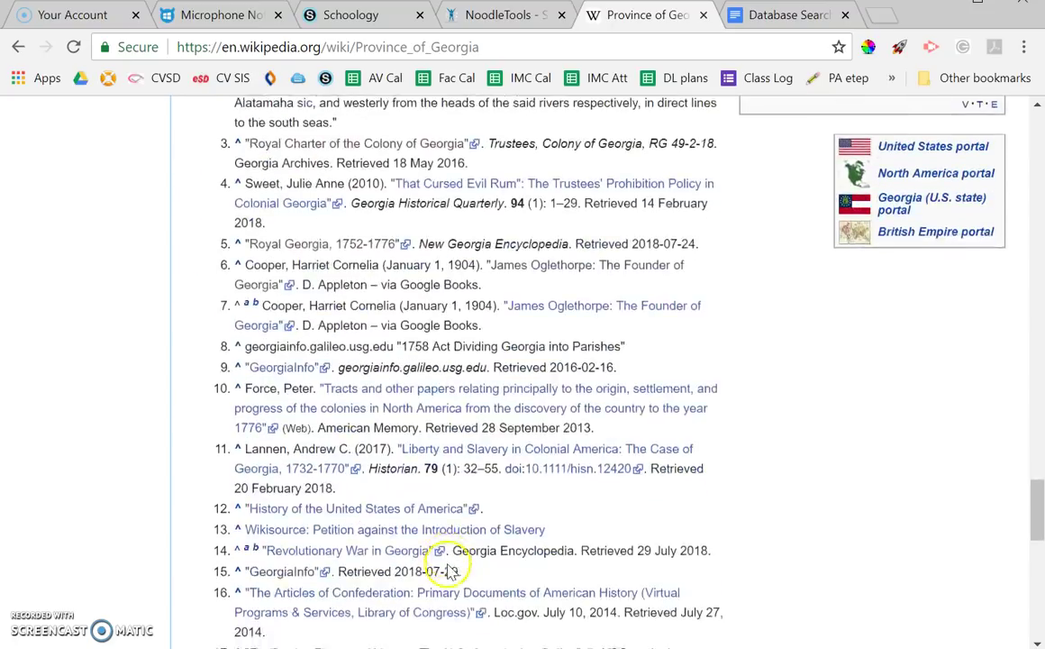
Revisit the article's introduction and compare it with the sources listed under References
scroll(420, 495, "up", 15)
scroll(423, 330, "up", 10)
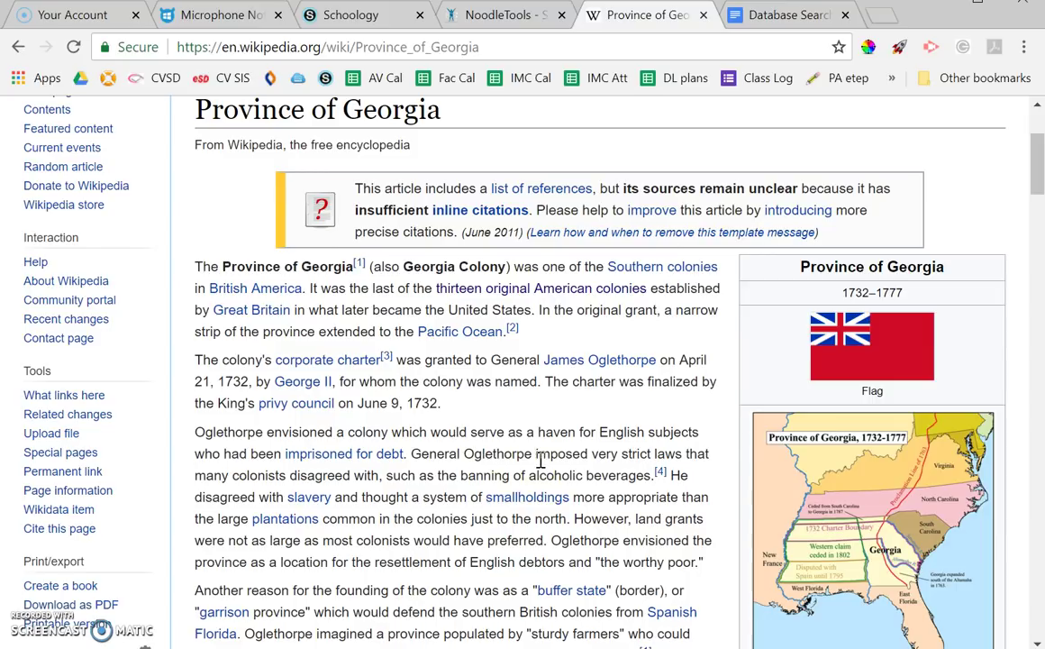
scroll(541, 461, "down", 15)
scroll(541, 457, "down", 15)
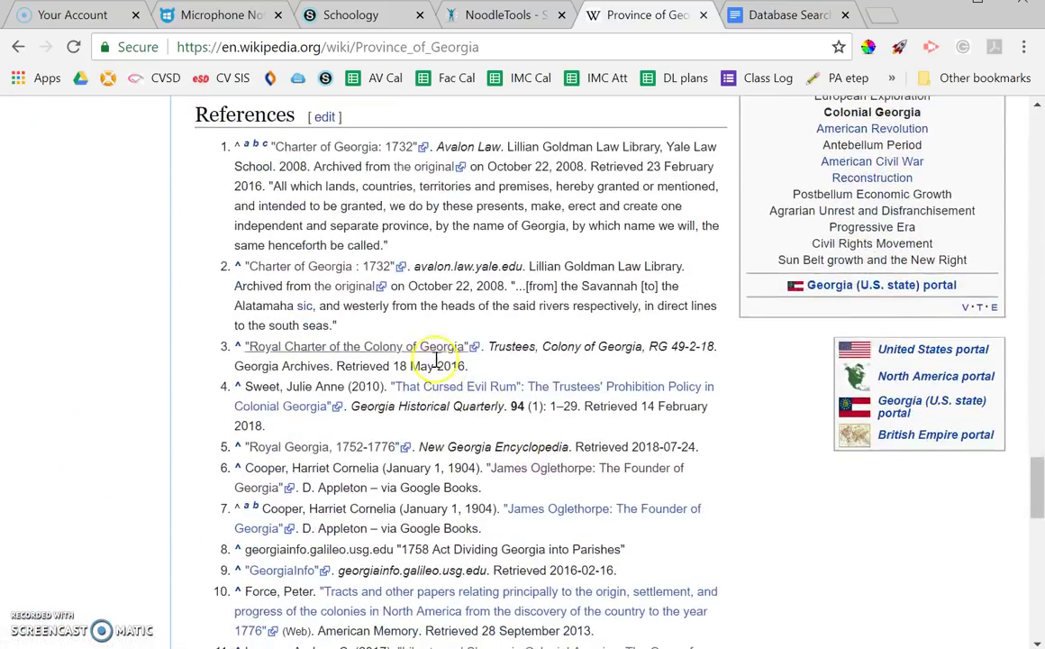
scroll(480, 369, "down", 5)
scroll(480, 378, "up", 5)
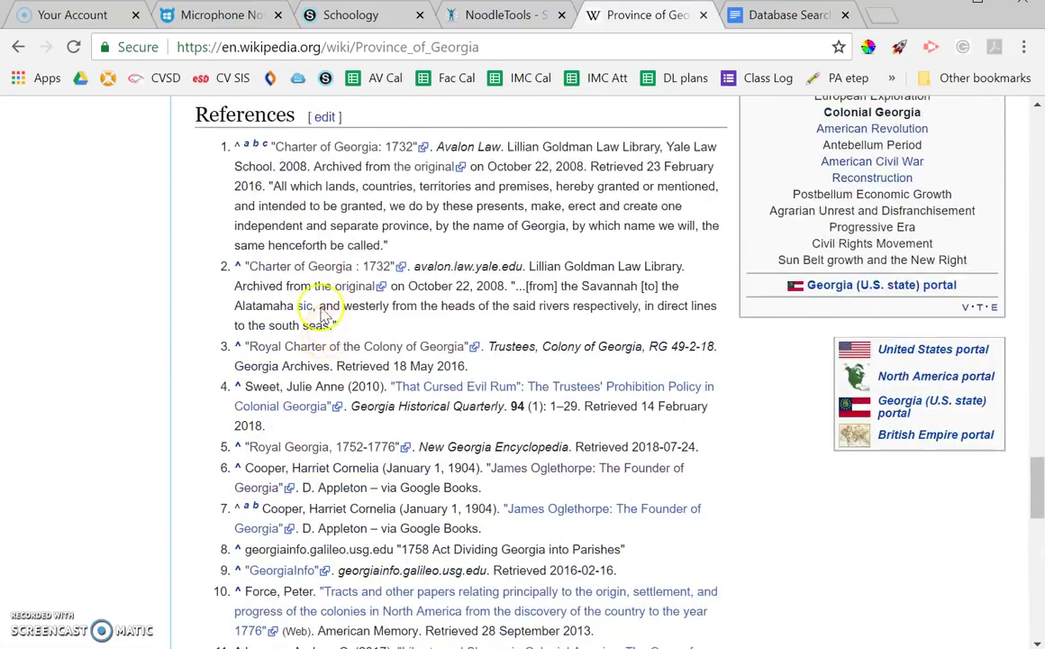
Open the "Charter of Georgia : 1732" source from the second reference and skim the charter's full text
left_click(333, 268)
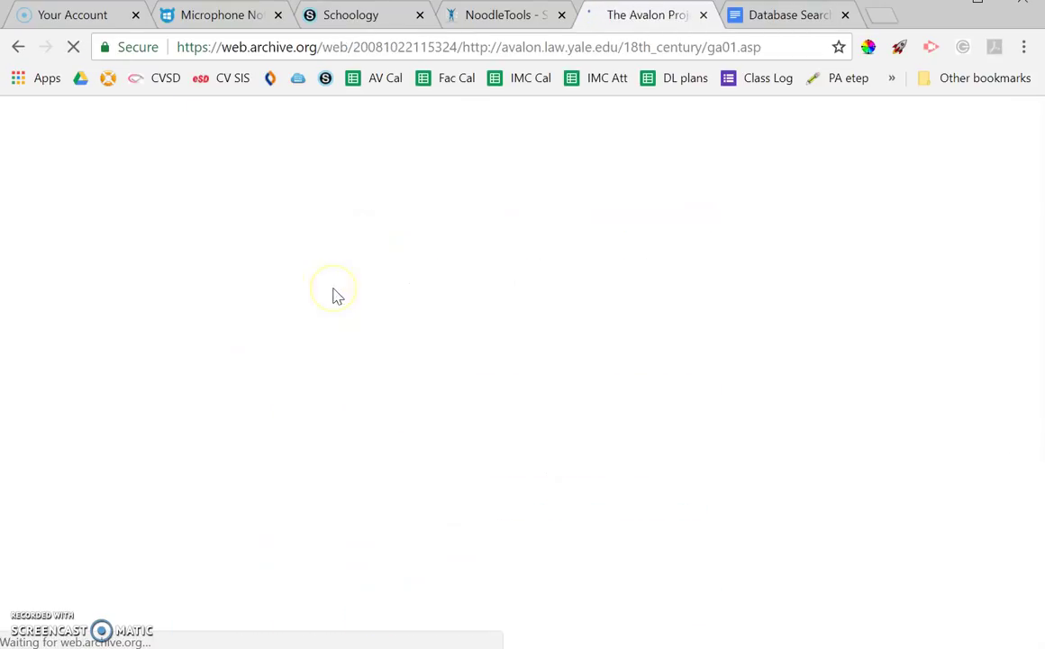
scroll(420, 396, "down", 5)
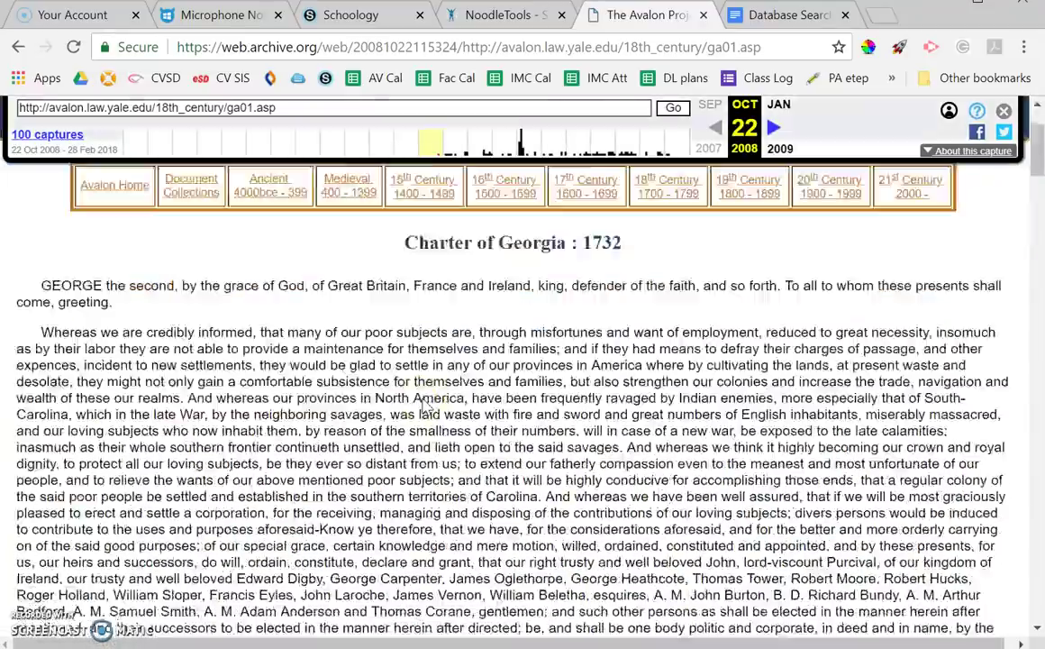
scroll(424, 400, "down", 12)
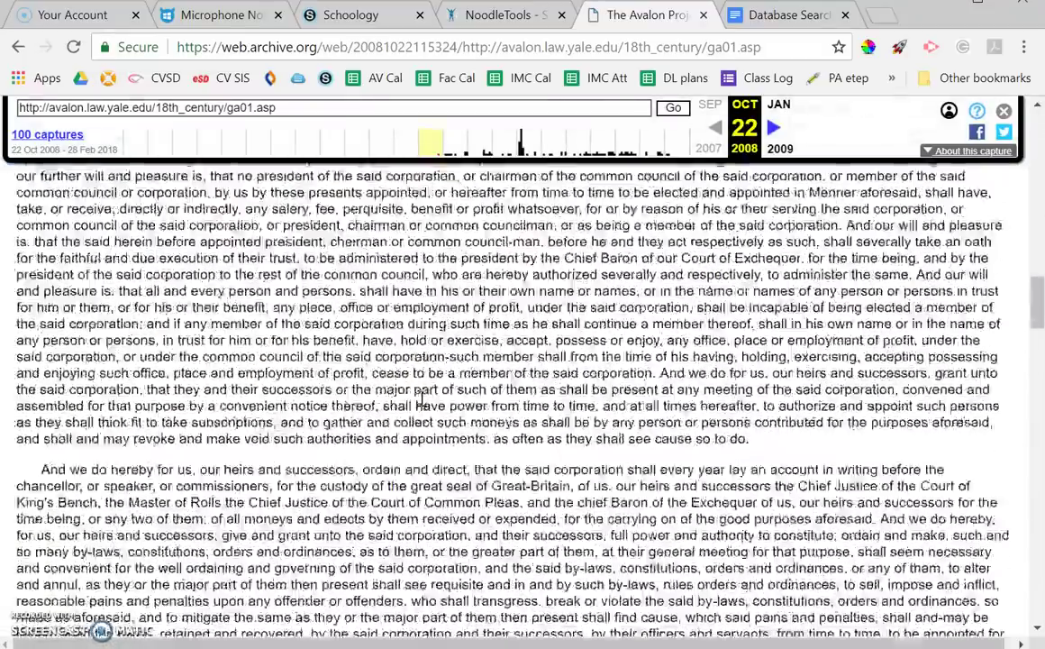
scroll(421, 400, "down", 15)
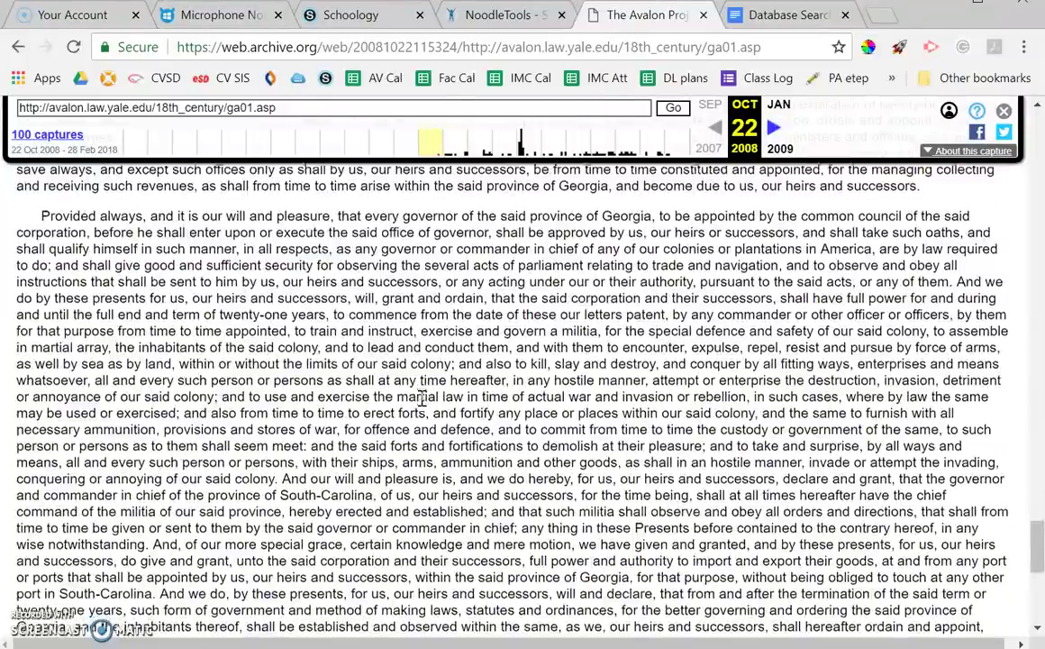
scroll(420, 403, "up", 10)
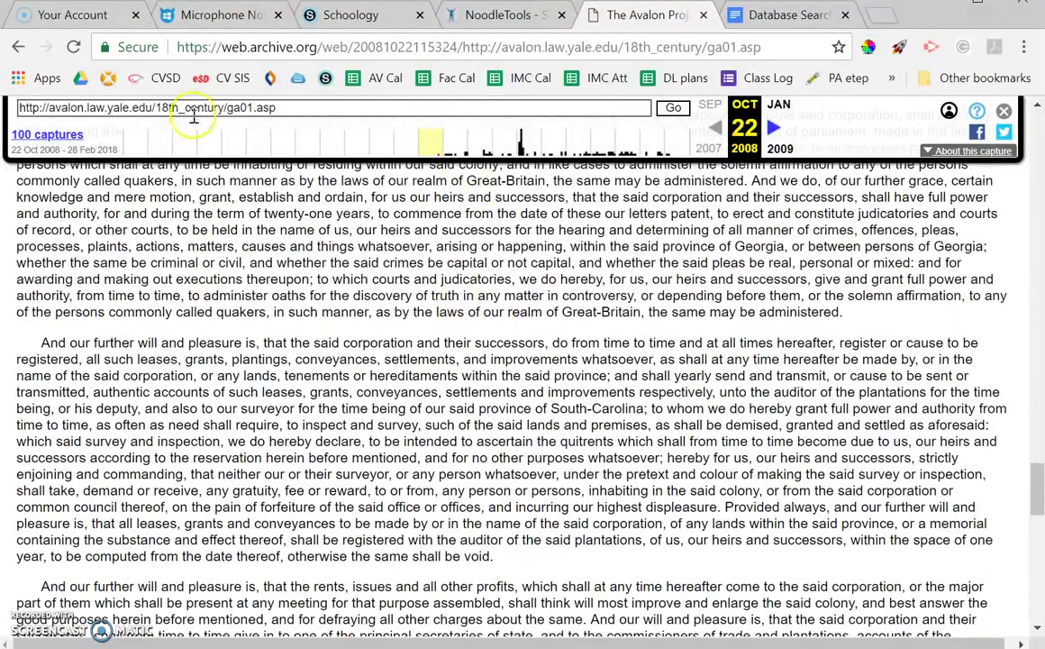
Return to the Wikipedia article and review its remaining references, Further reading and External links sections
left_click(20, 49)
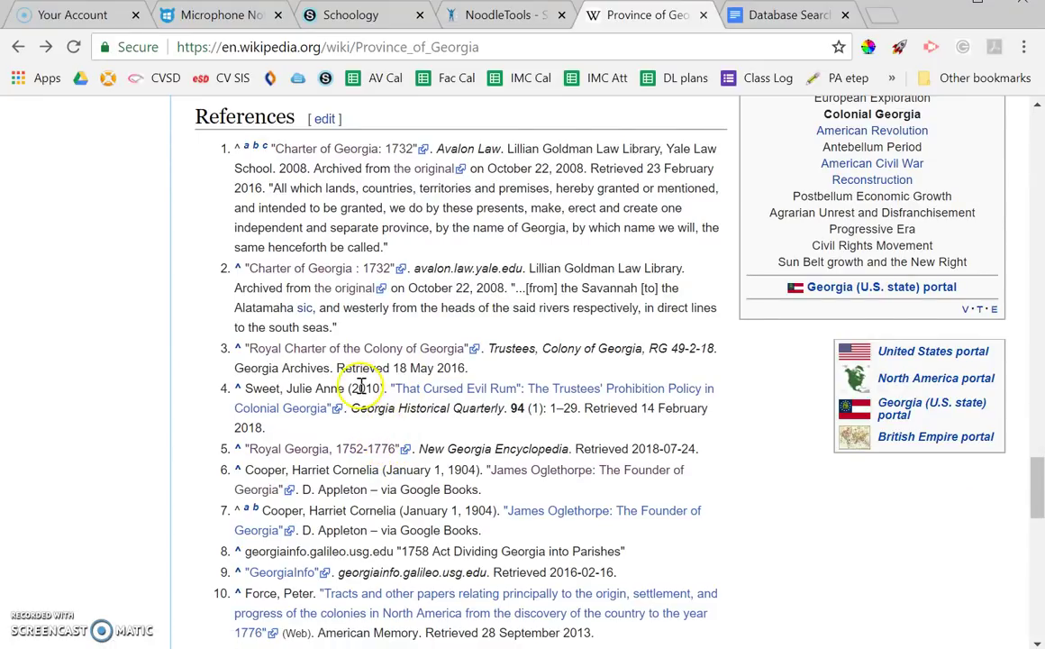
scroll(361, 385, "down", 5)
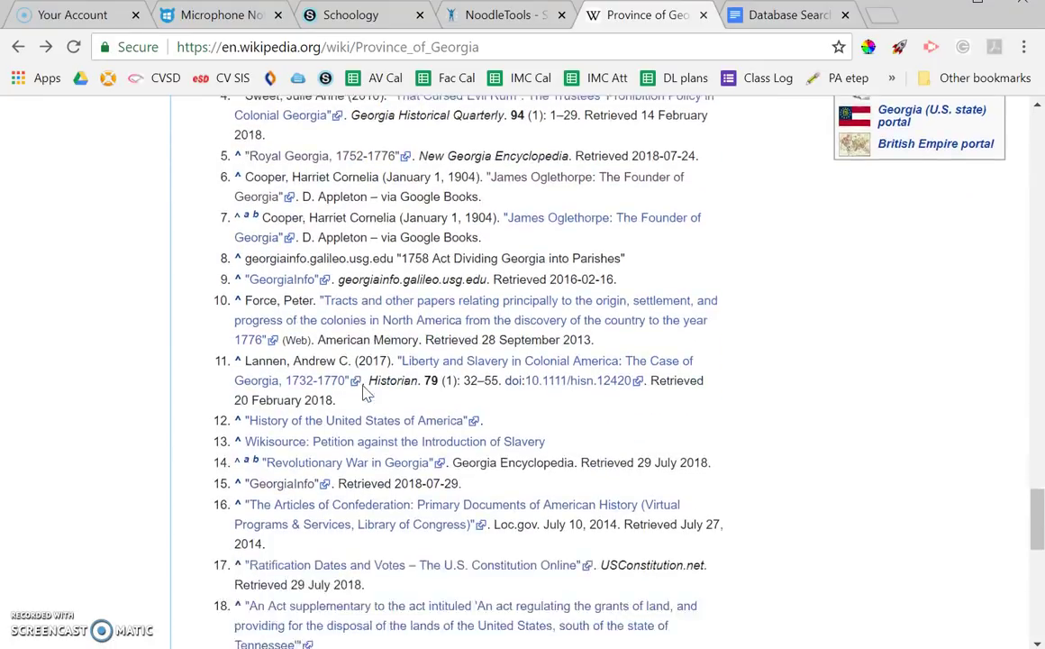
scroll(363, 385, "down", 3)
scroll(363, 396, "down", 1)
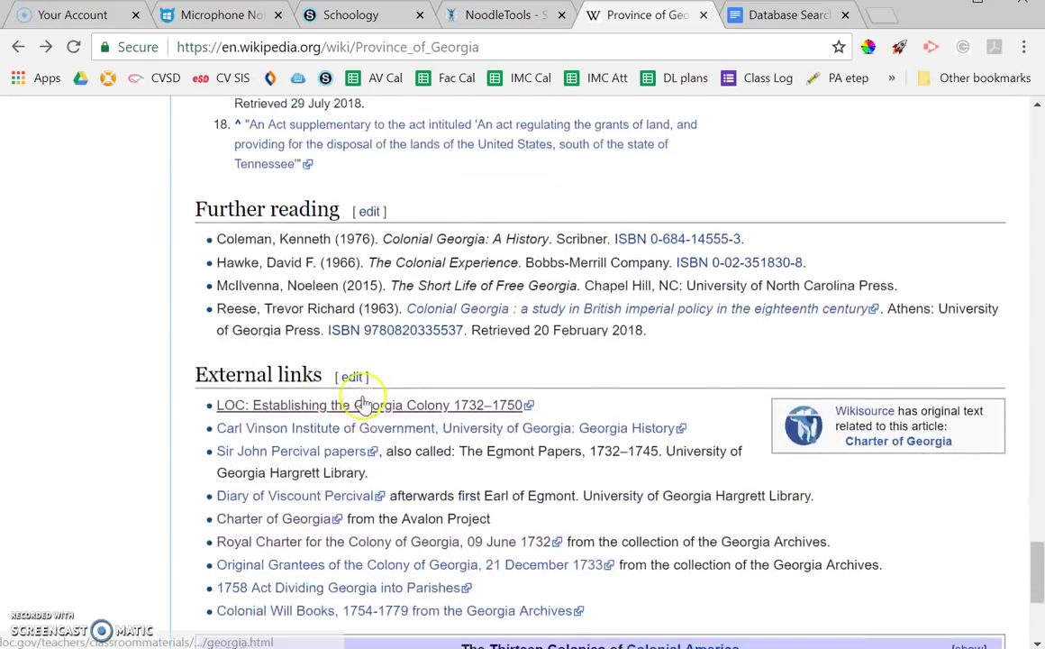
Open the "Royal Charter of the Colony of Georgia" source from the third reference and view page 2 of the scanned charter
scroll(363, 396, "up", 5)
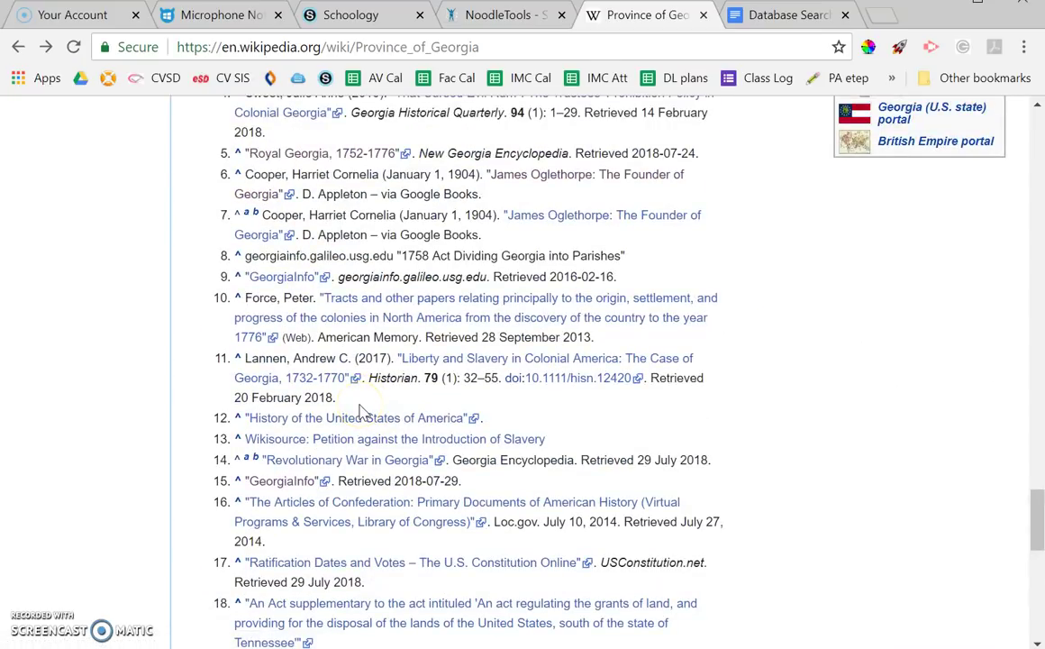
left_click(363, 446)
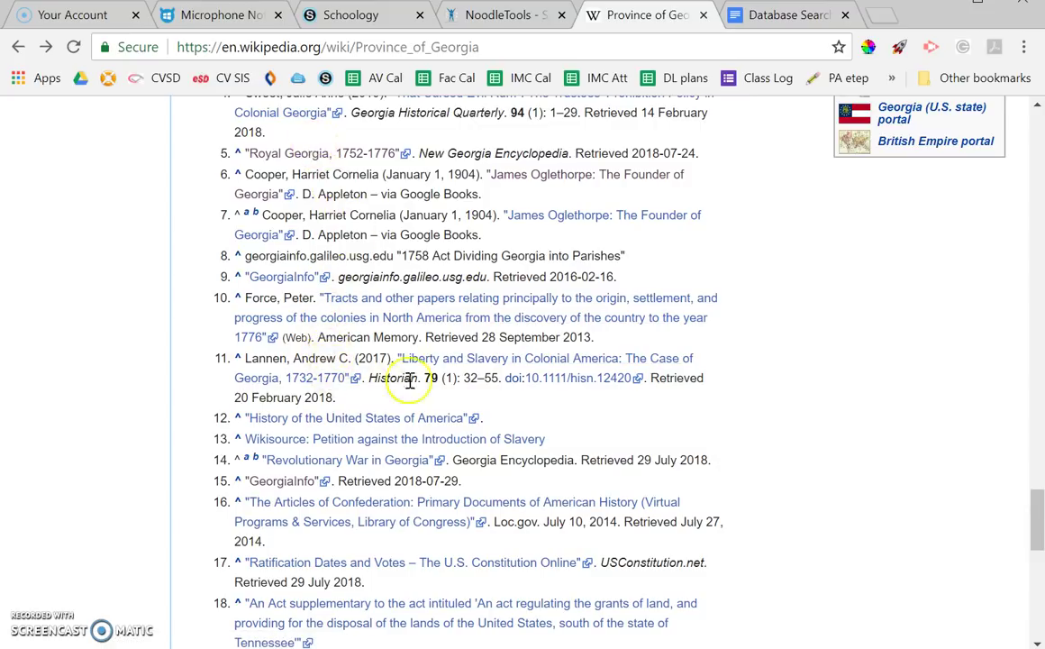
scroll(556, 439, "down", 2)
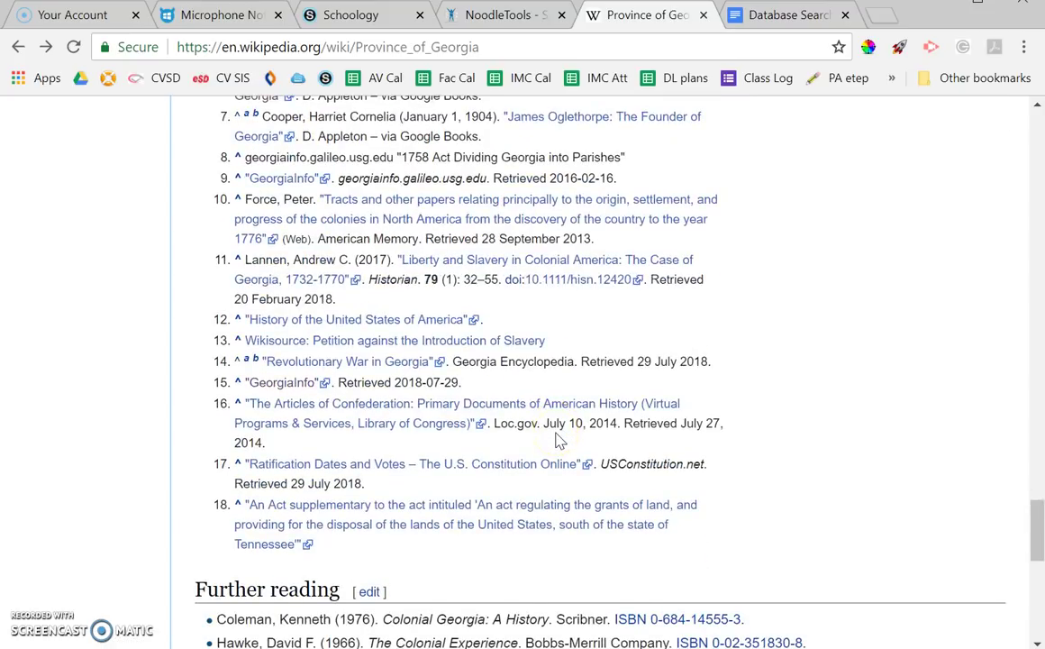
scroll(557, 439, "down", 2)
scroll(556, 439, "up", 8)
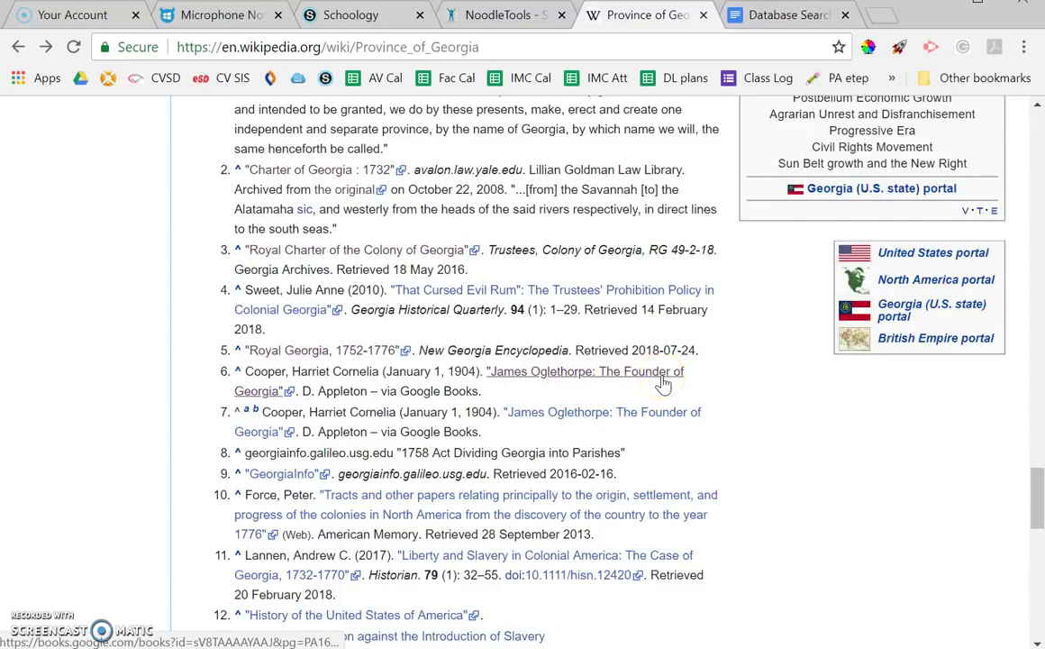
left_click(377, 257)
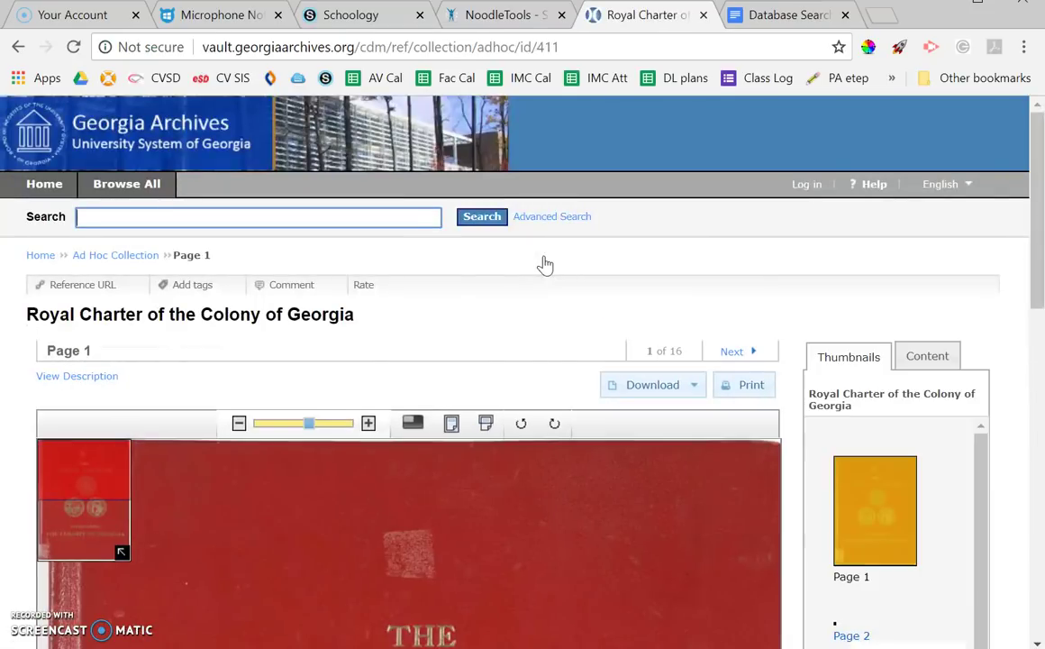
scroll(938, 243, "down", 5)
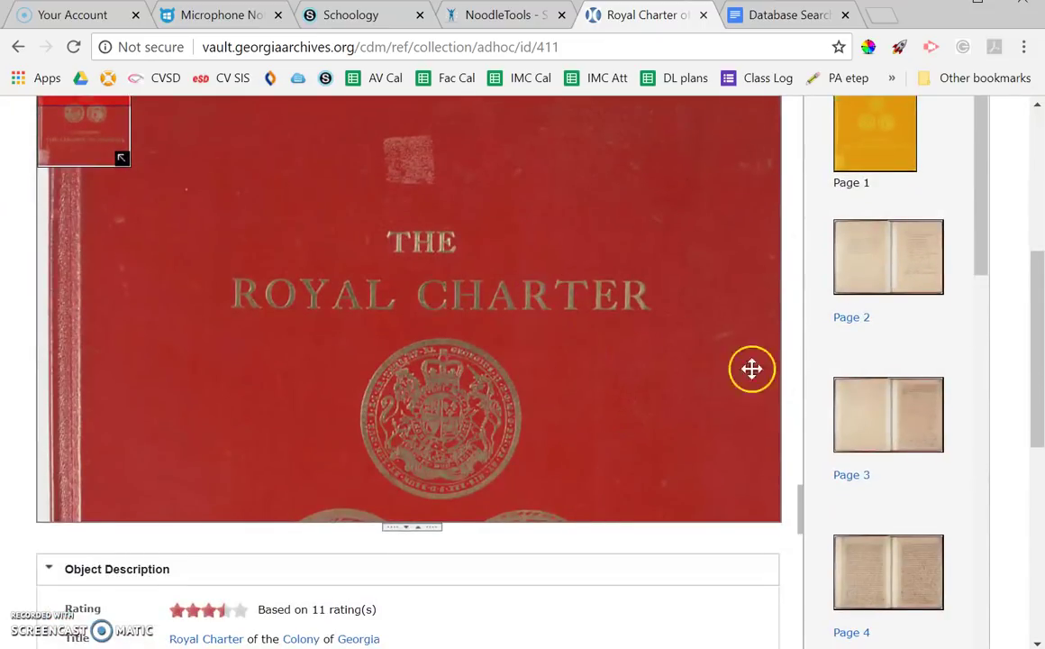
left_click(927, 250)
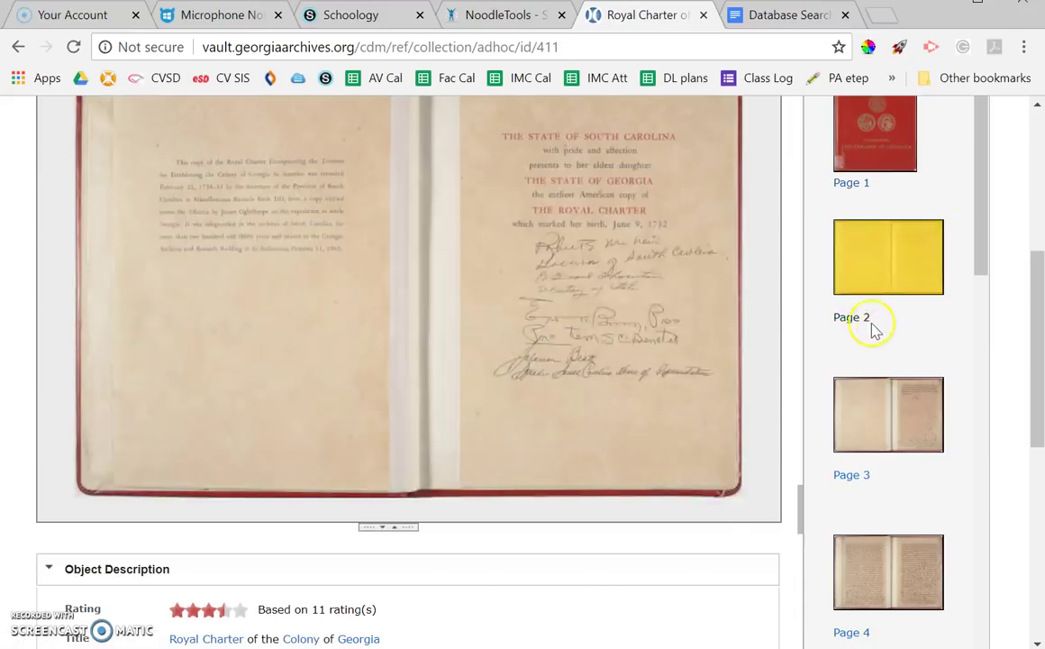
scroll(588, 330, "up", 1)
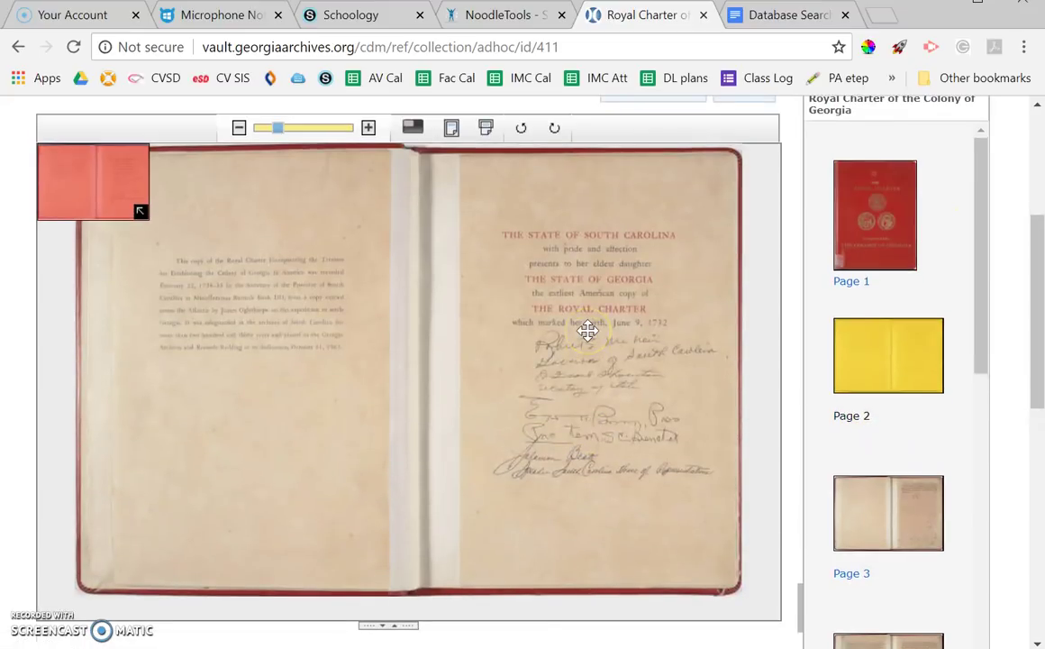
scroll(849, 369, "down", 2)
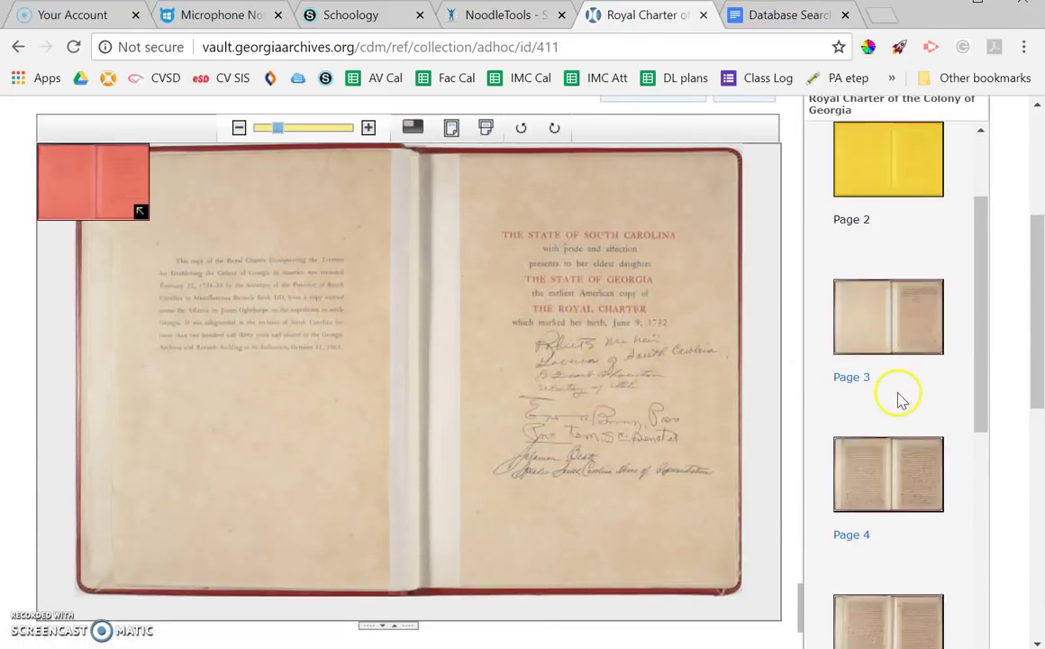
View page 4 of the scanned charter and read the document's Object Description
left_click(884, 489)
left_click_drag(502, 485, 523, 502)
scroll(693, 469, "down", 6)
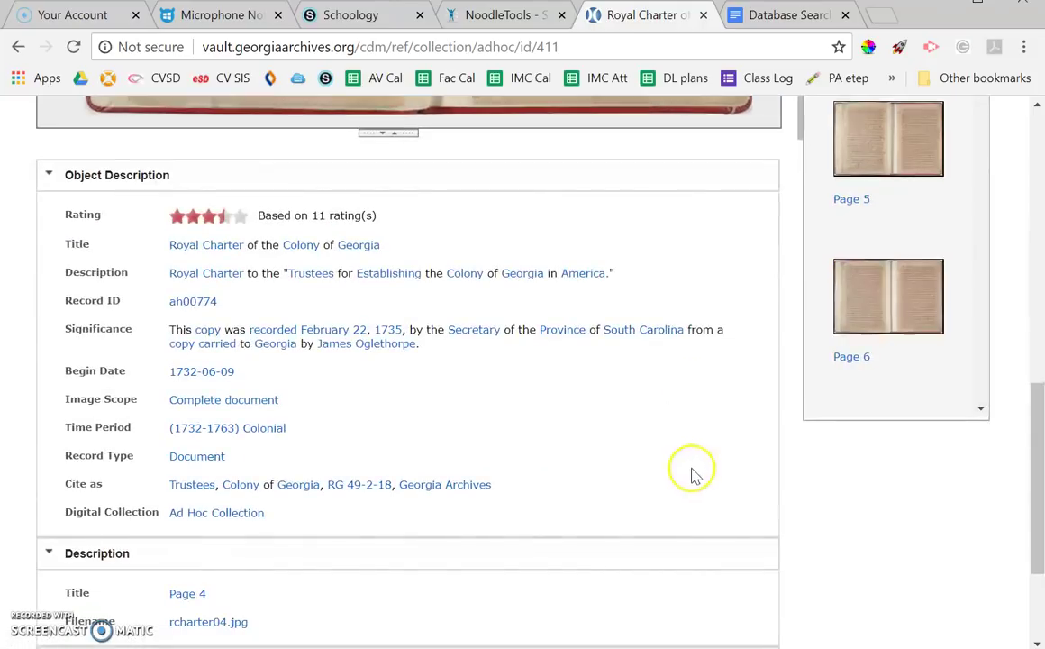
scroll(367, 490, "down", 1)
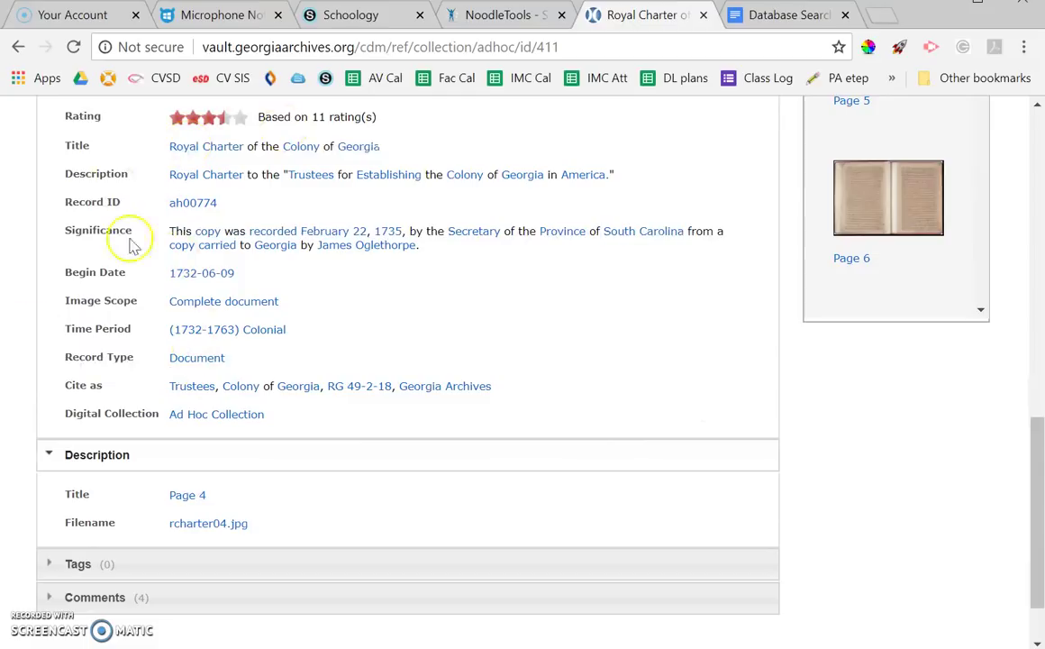
scroll(635, 315, "up", 2)
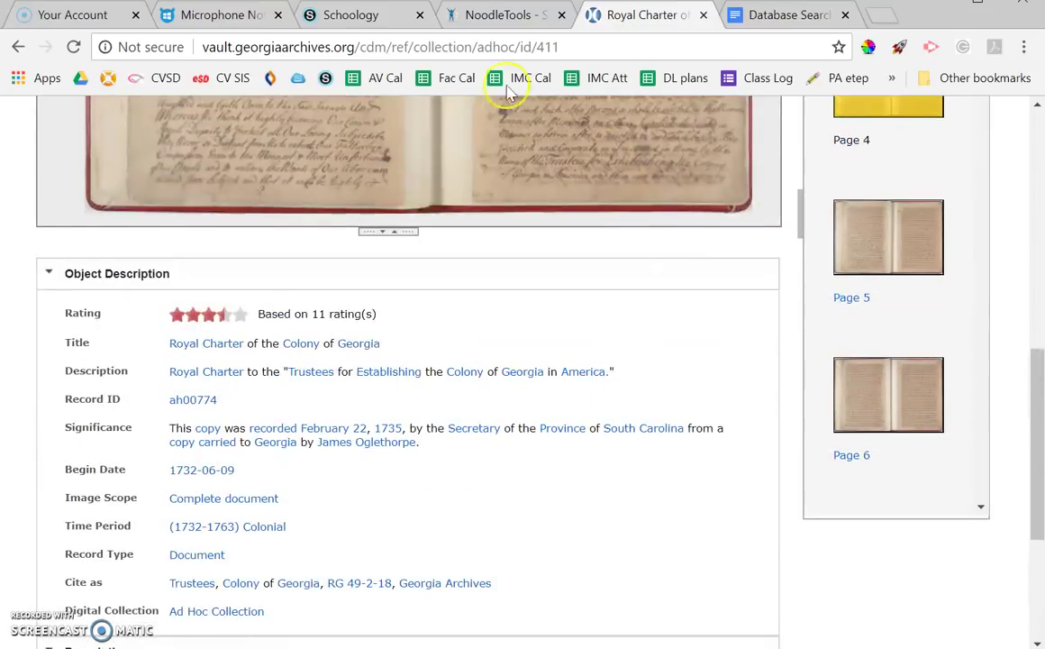
Return to the Wikipedia article and skim it from the introduction through the References, Further reading and External links sections
left_click(18, 47)
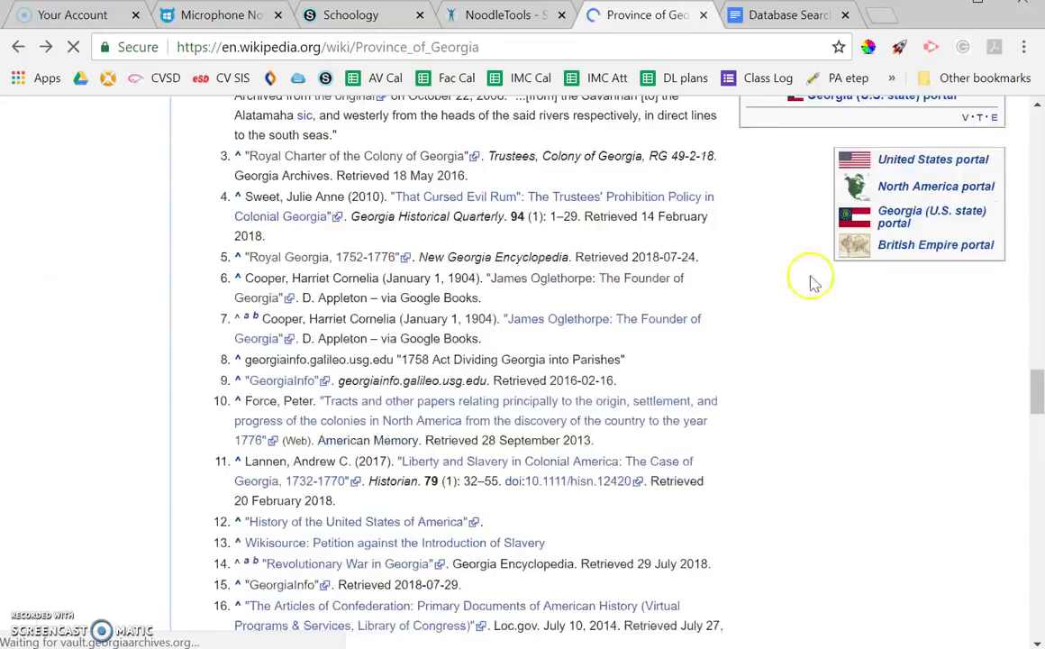
scroll(502, 410, "up", 10)
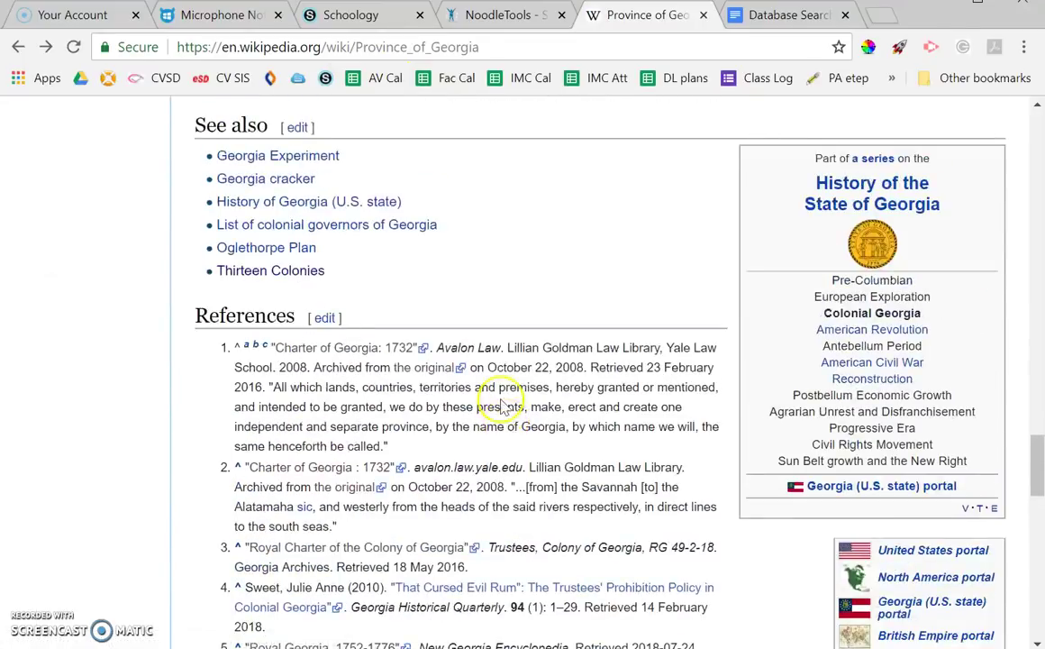
scroll(502, 408, "up", 10)
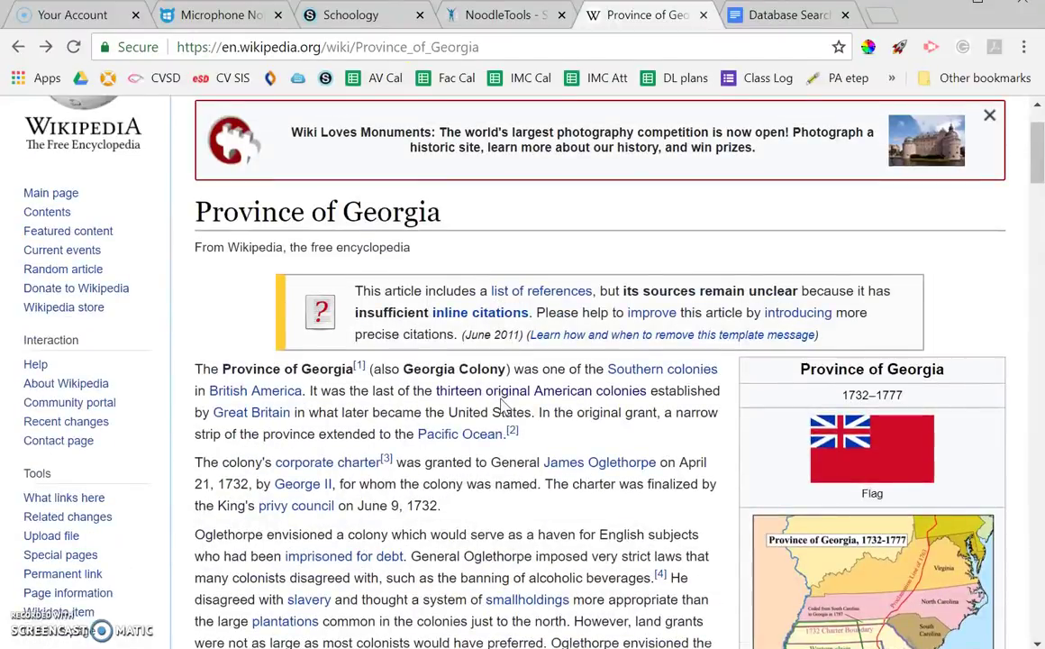
scroll(482, 484, "down", 10)
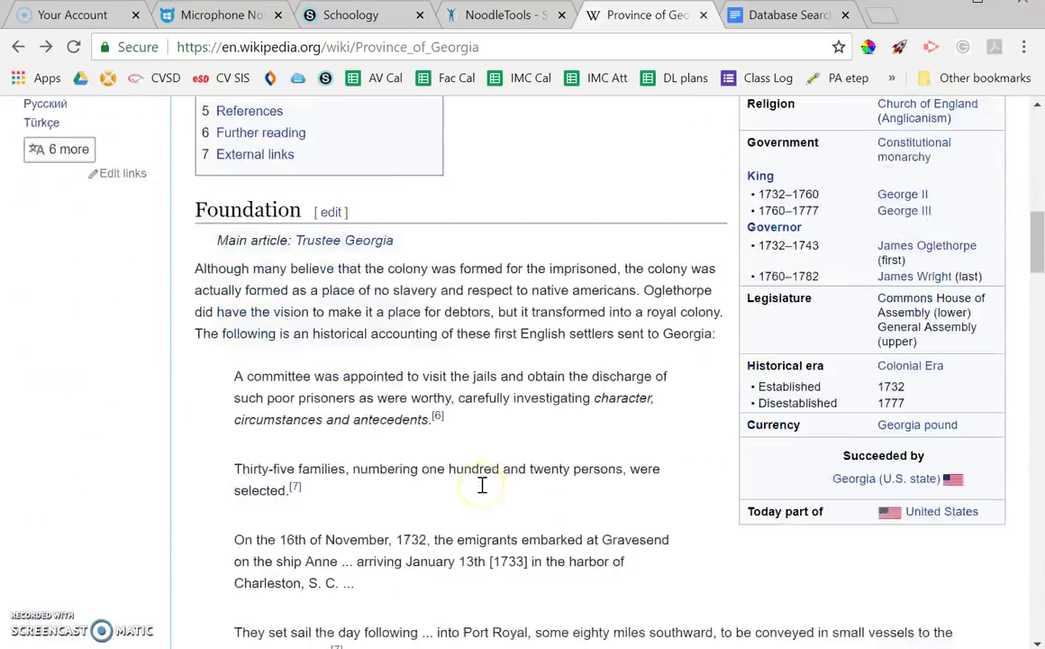
scroll(482, 485, "down", 15)
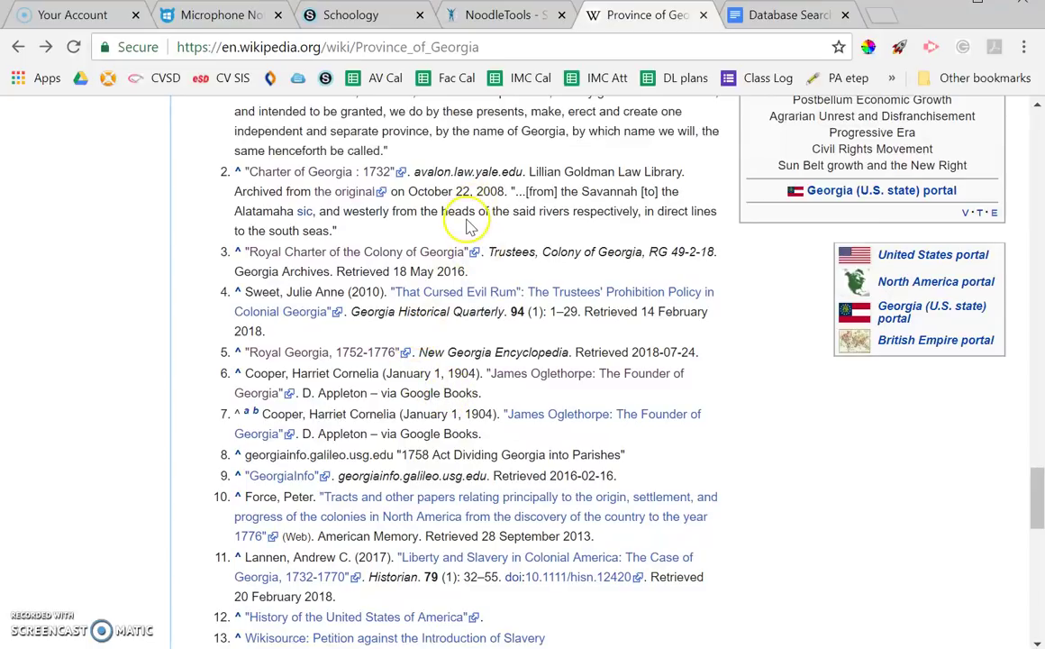
scroll(488, 357, "down", 3)
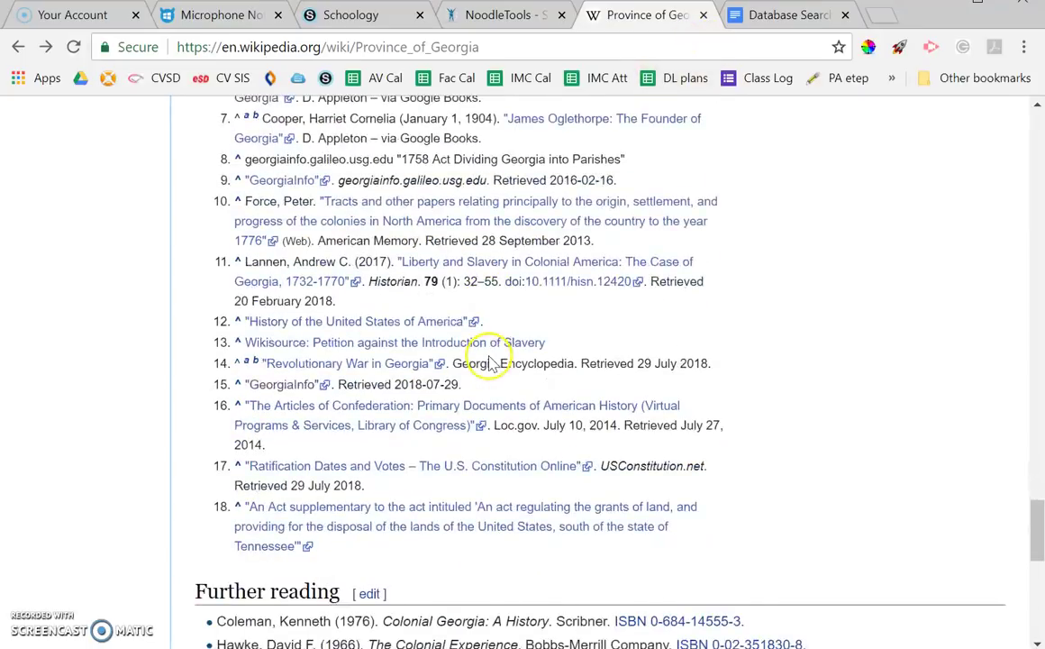
scroll(487, 358, "down", 4)
scroll(404, 389, "down", 2)
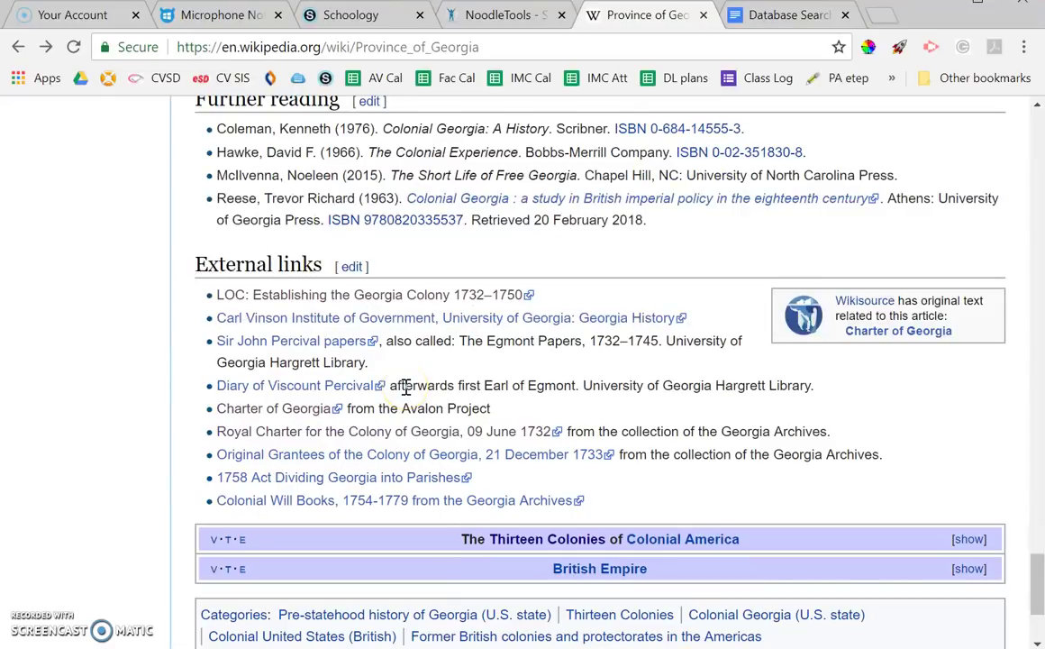
scroll(407, 387, "up", 6)
scroll(393, 397, "up", 1)
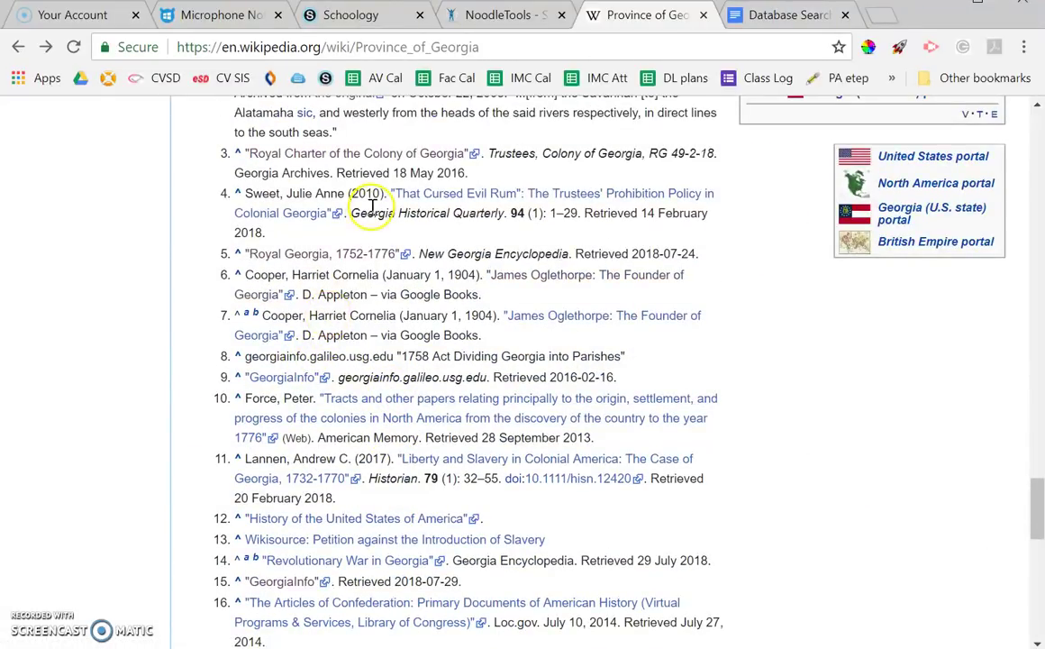
scroll(382, 303, "up", 1)
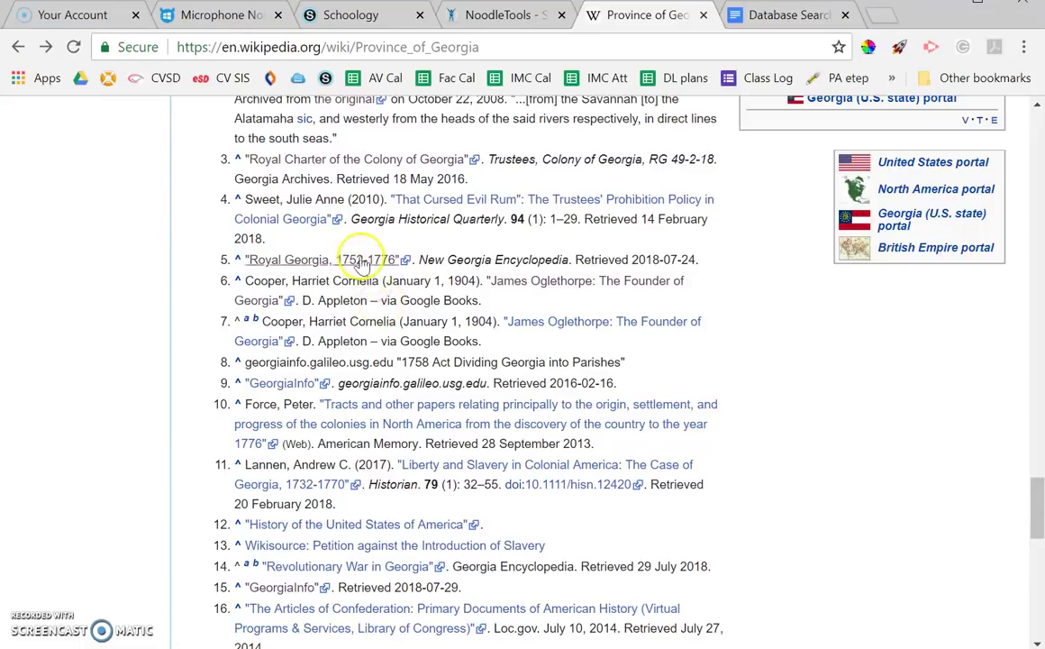
Open the "Royal Georgia, 1752-1776" source from the fifth reference and review the article, its publisher credits and its author and date lines
left_click(322, 261)
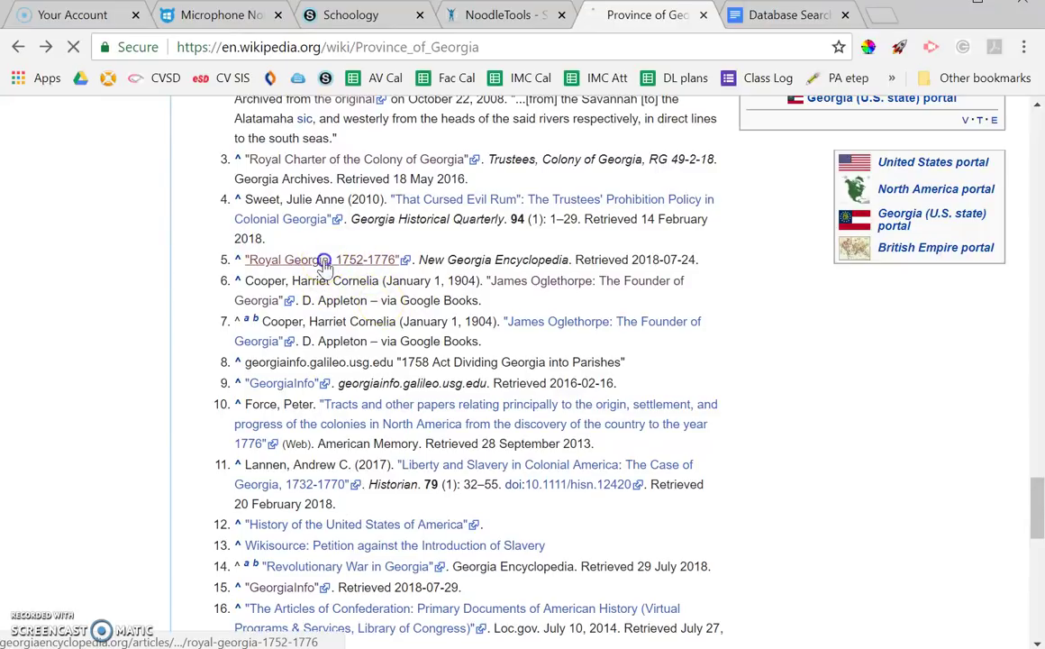
scroll(696, 344, "down", 20)
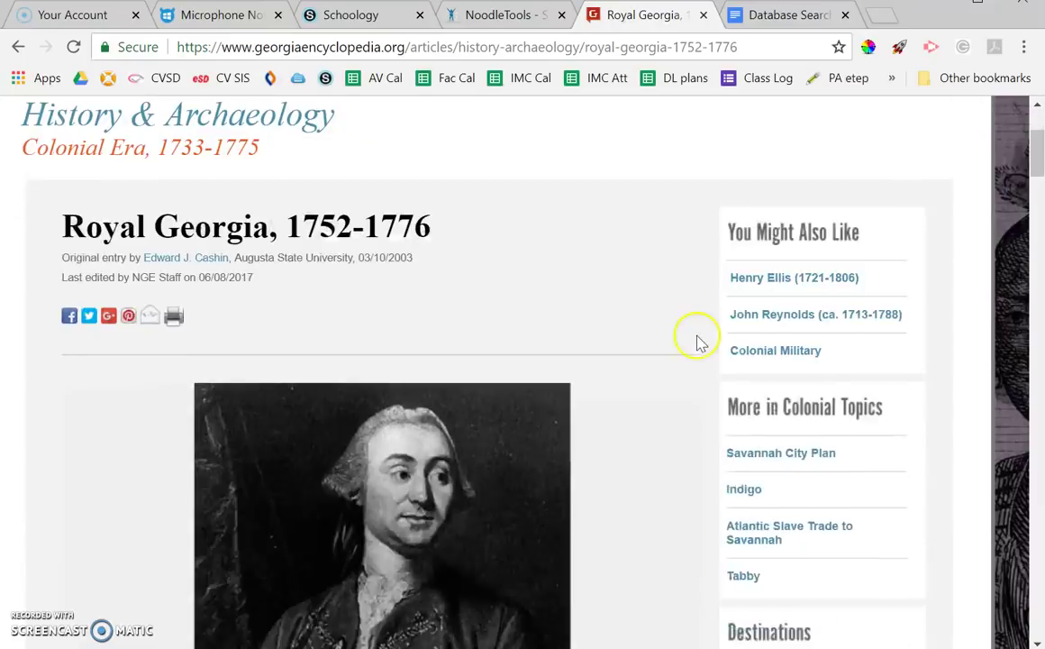
scroll(696, 344, "down", 8)
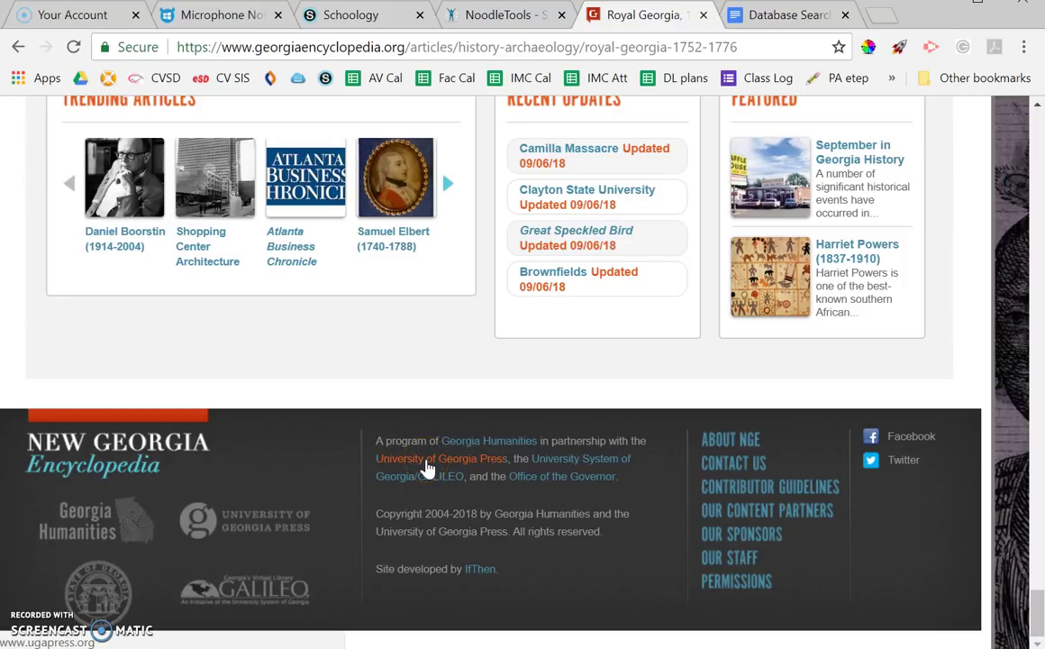
left_click(593, 468)
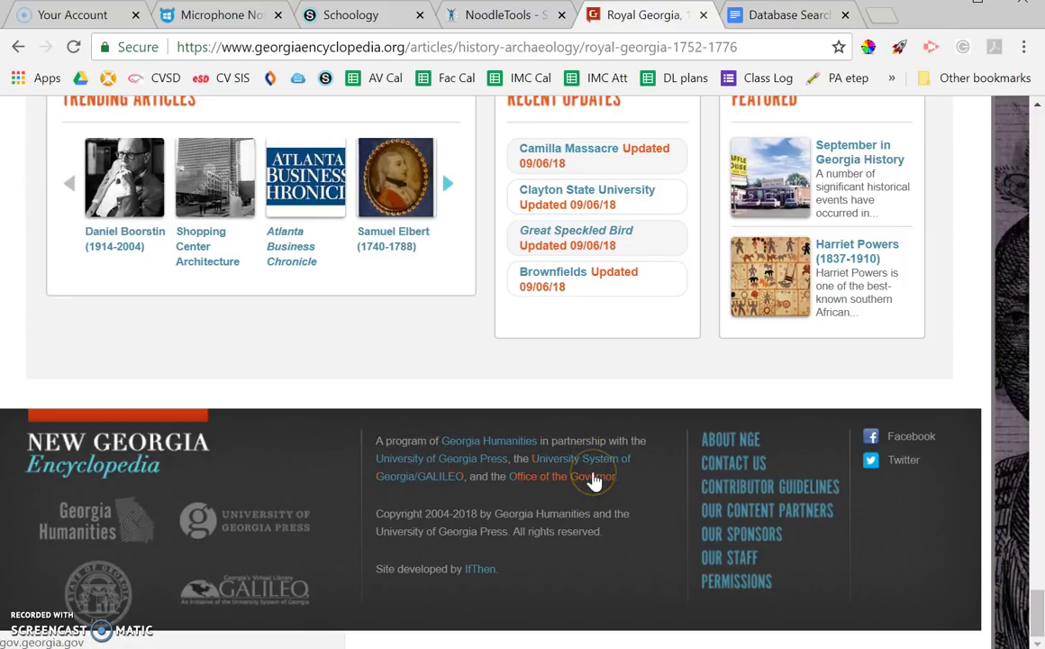
scroll(594, 487, "up", 20)
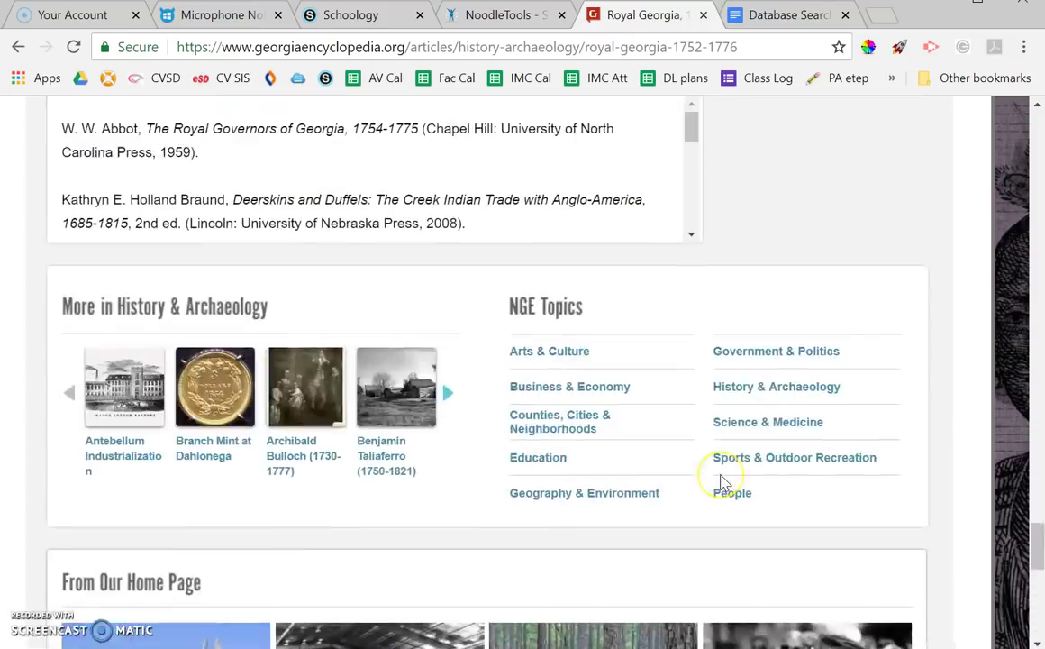
scroll(726, 482, "up", 10)
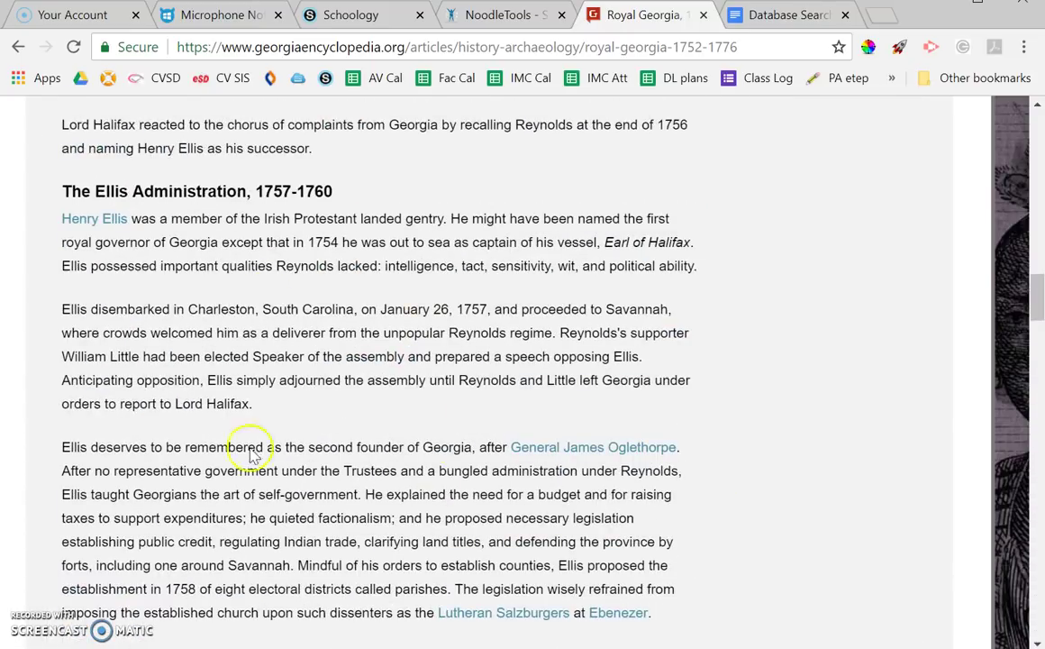
scroll(408, 521, "up", 15)
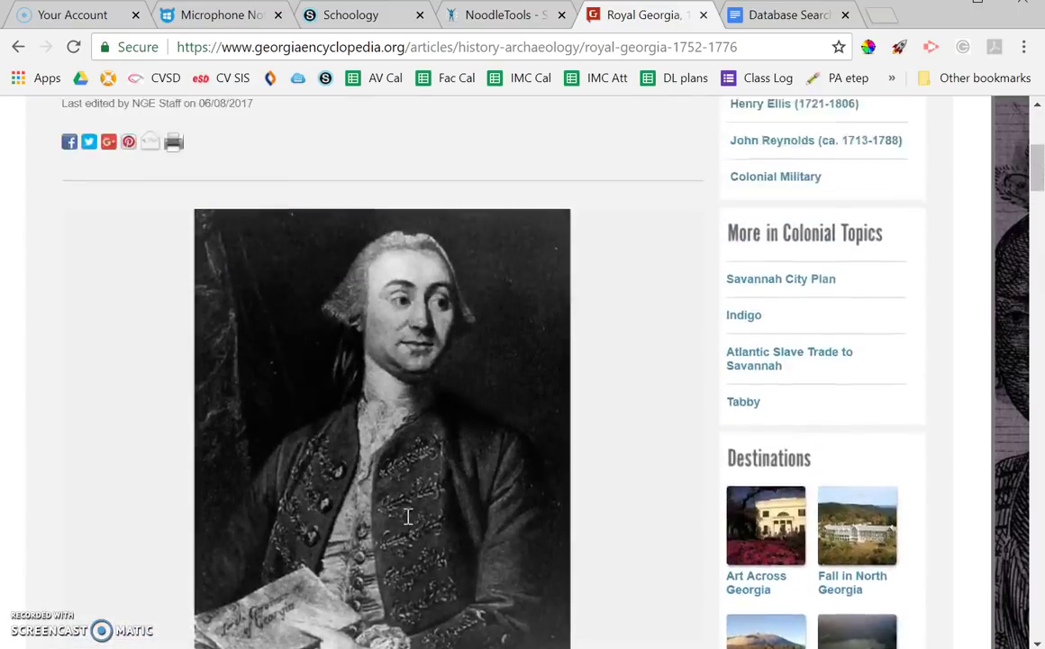
scroll(408, 516, "up", 4)
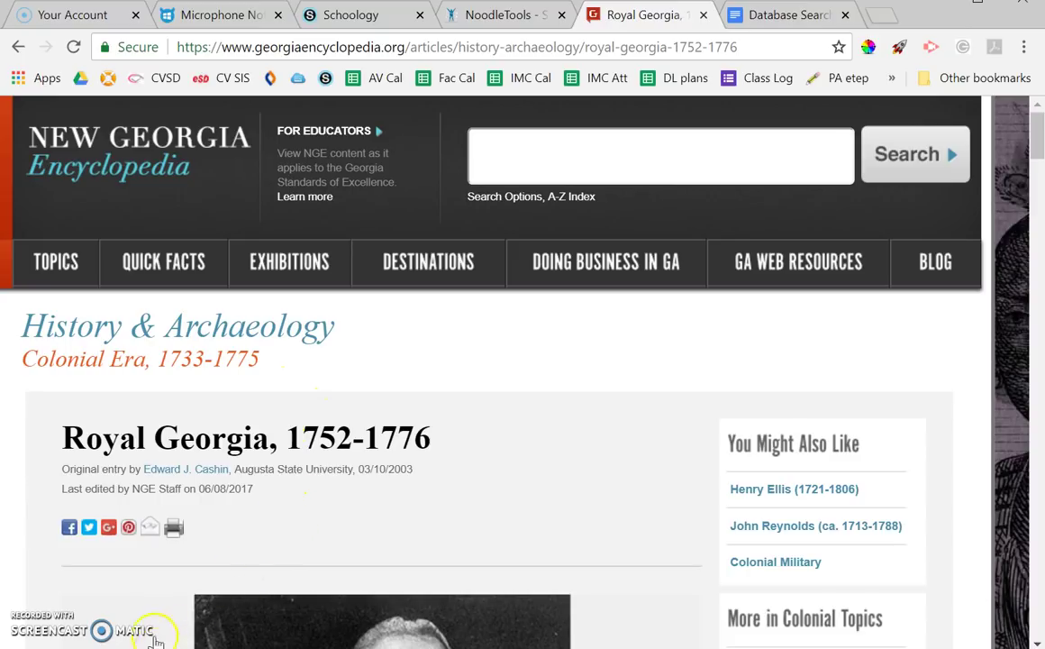
Switch to NoodleTools and start a new website citation of type Web Page in the Southern colonies project
key("ctrl+shift+Tab")
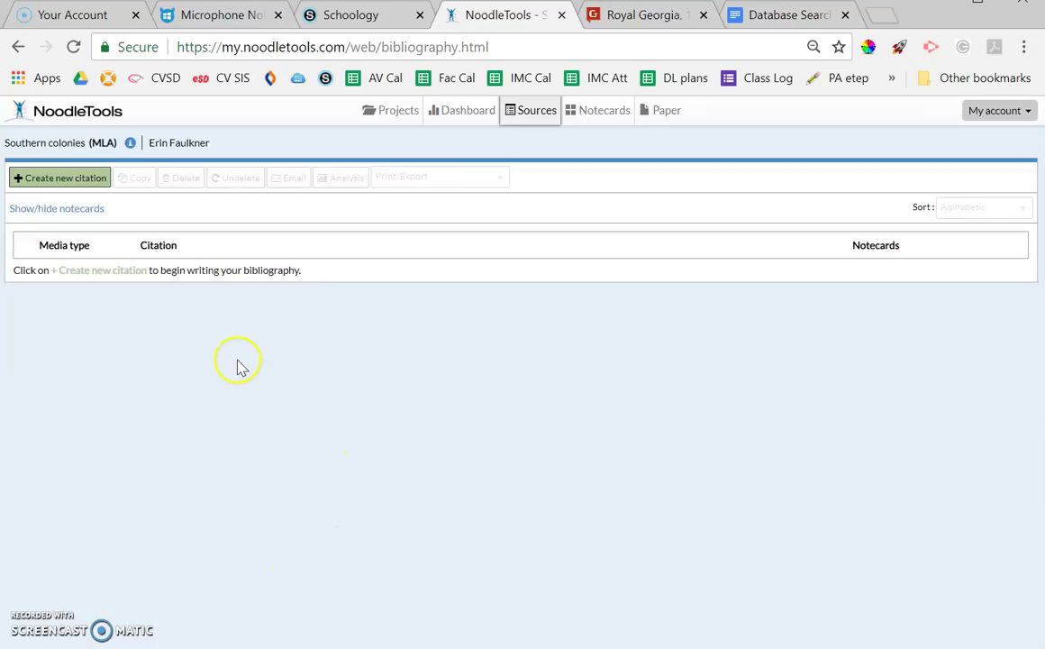
left_click(72, 180)
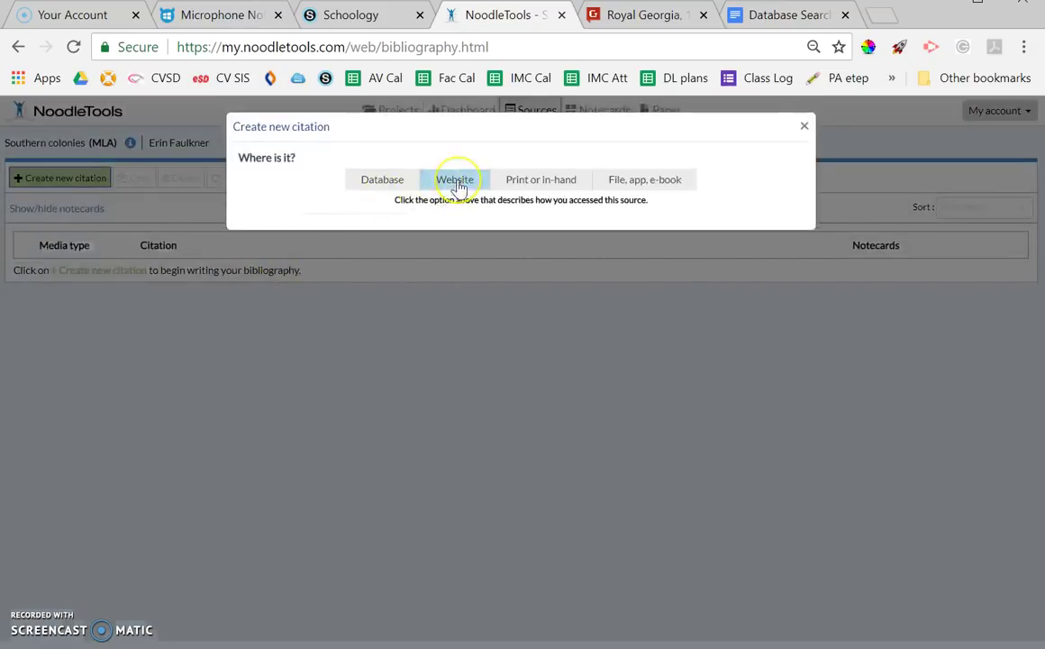
left_click(458, 182)
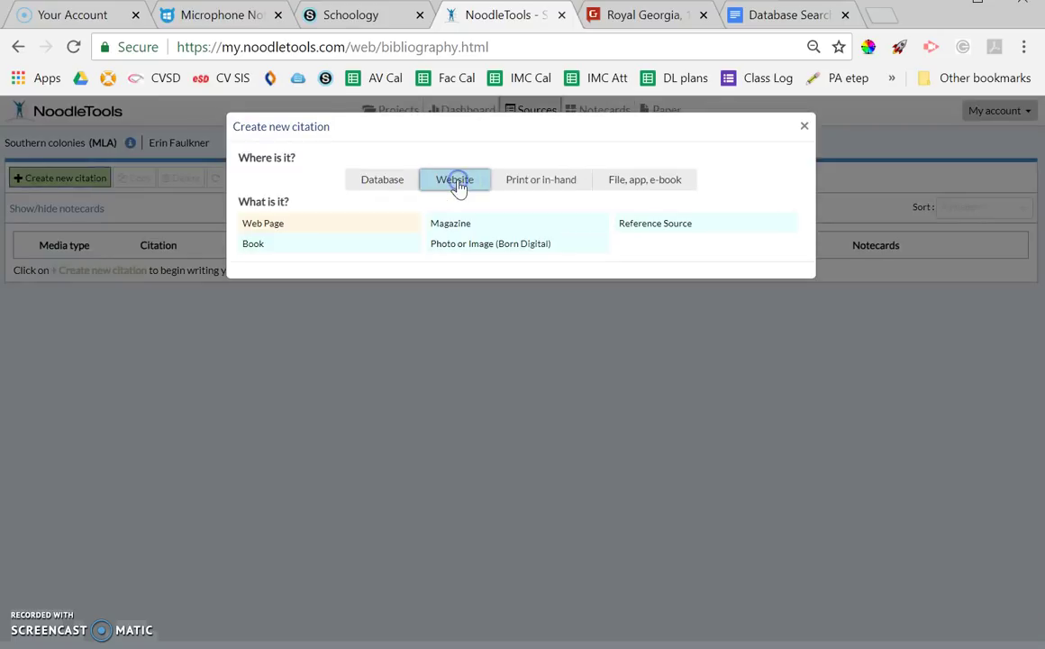
left_click(322, 226)
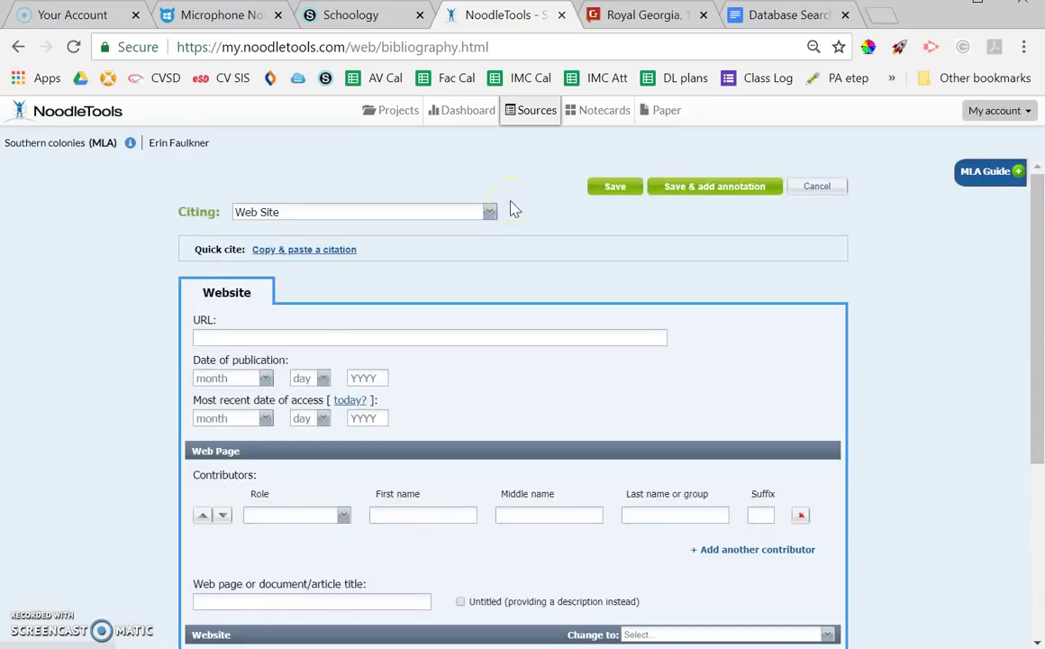
Return to the "Royal Georgia, 1752-1776" article and check the author, publication date and other details needed for the citation
left_click(595, 16)
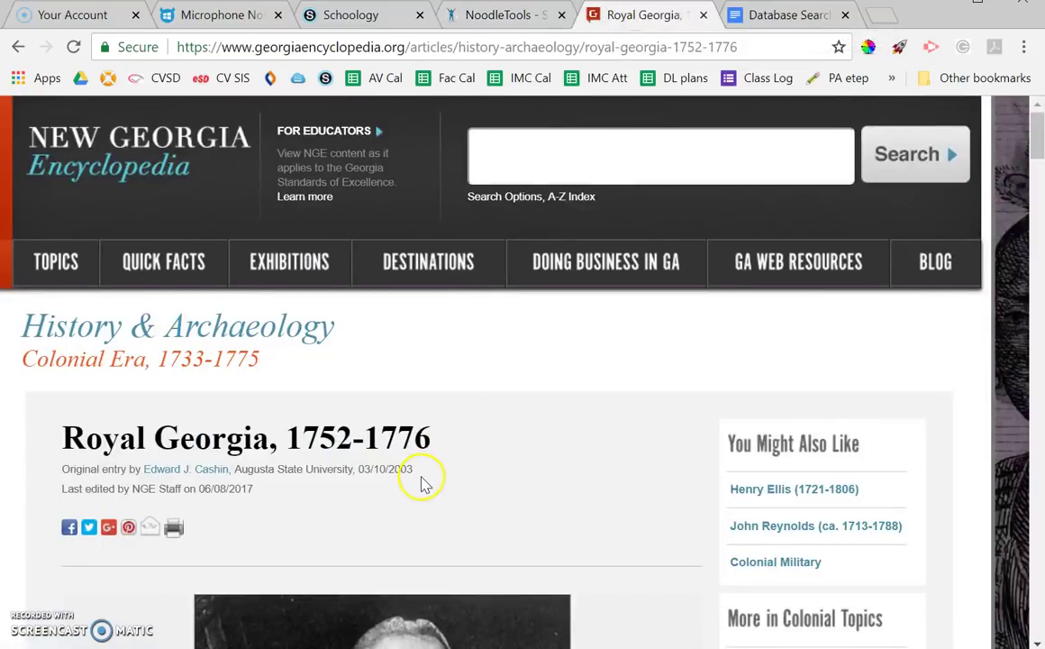
scroll(421, 483, "down", 5)
scroll(420, 479, "up", 5)
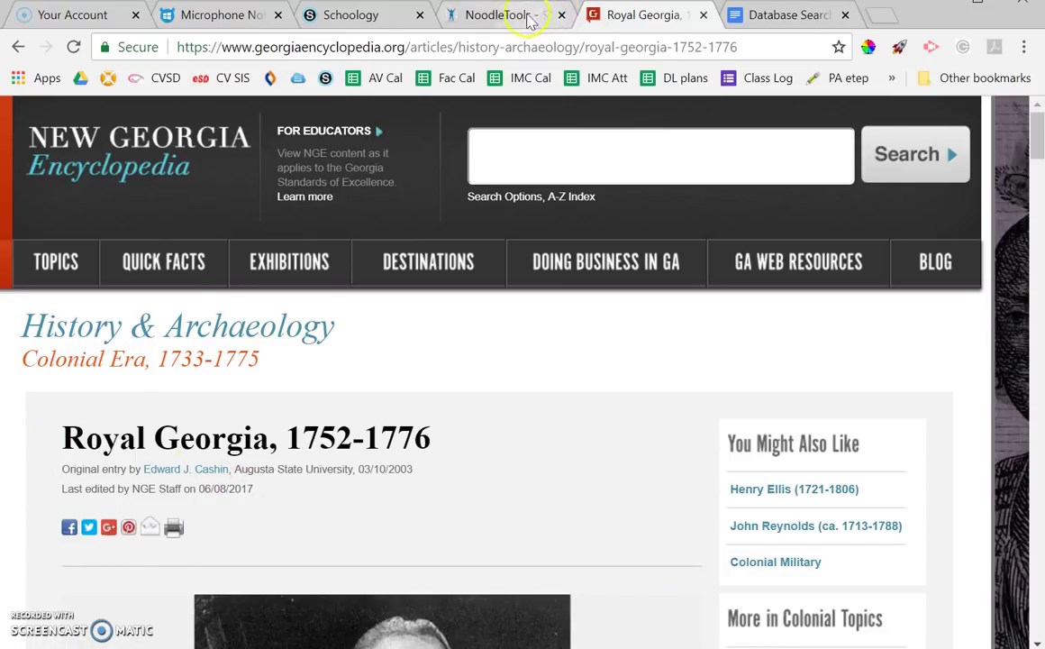
Copy the article title "Royal Georgia, 1752-1776" from the encyclopedia page into the citation's web page title in NoodleTools
left_click(492, 16)
scroll(364, 399, "down", 3)
scroll(365, 399, "up", 3)
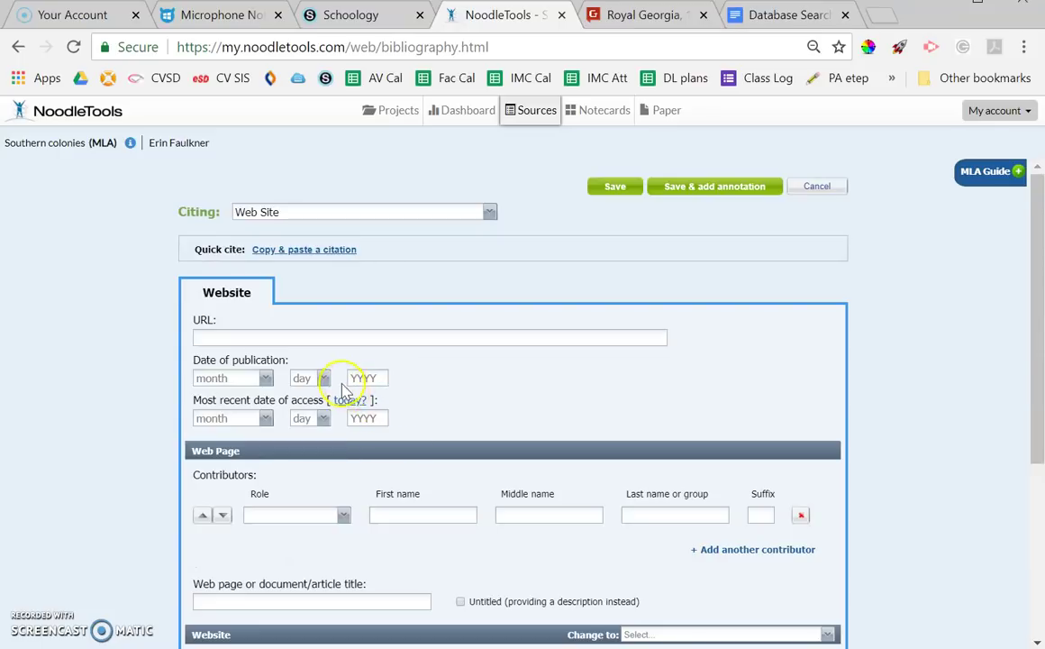
left_click(584, 16)
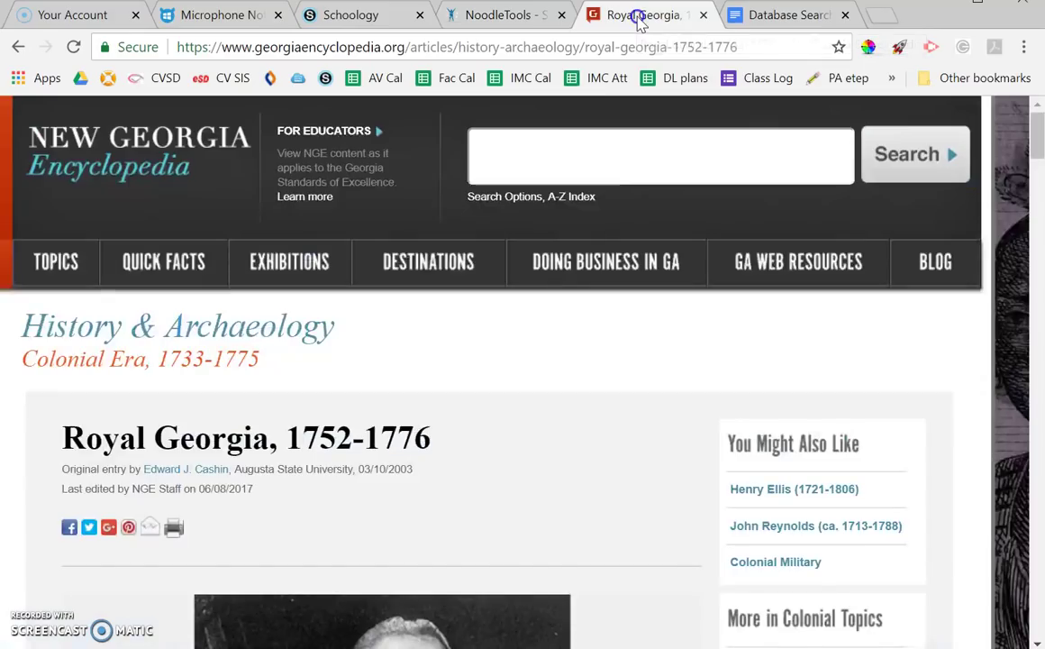
left_click_drag(63, 447, 420, 431)
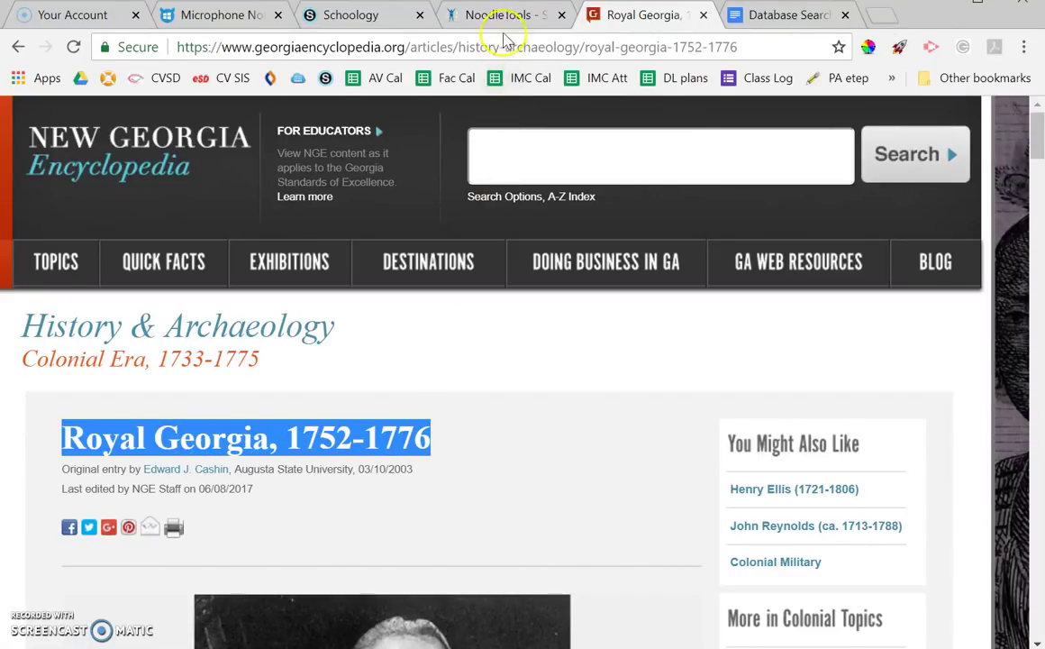
left_click(461, 14)
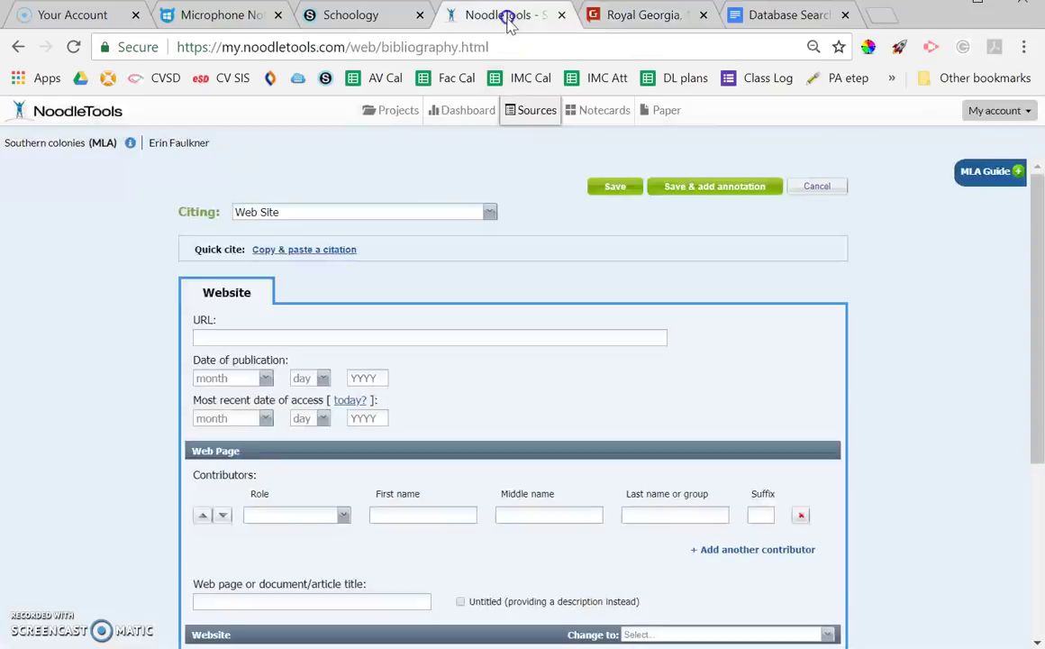
left_click(281, 598)
type("Royal Georgia, 1752-1776")
Check the site's name on the article page and enter "New Georgia Encyclopedia" as the website name in the citation
left_click(622, 15)
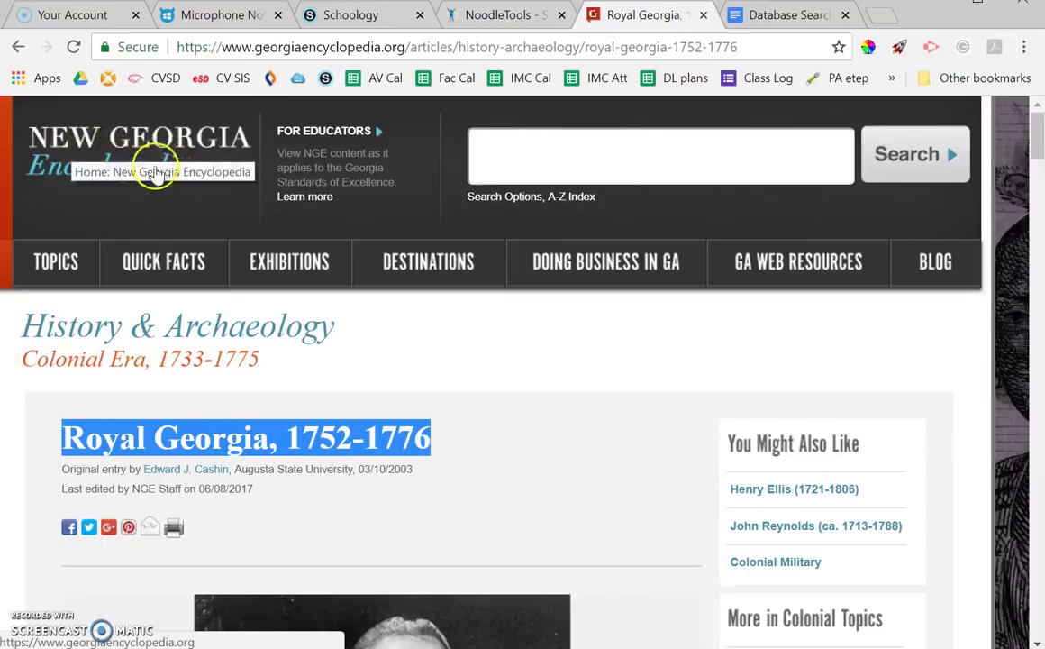
left_click(495, 16)
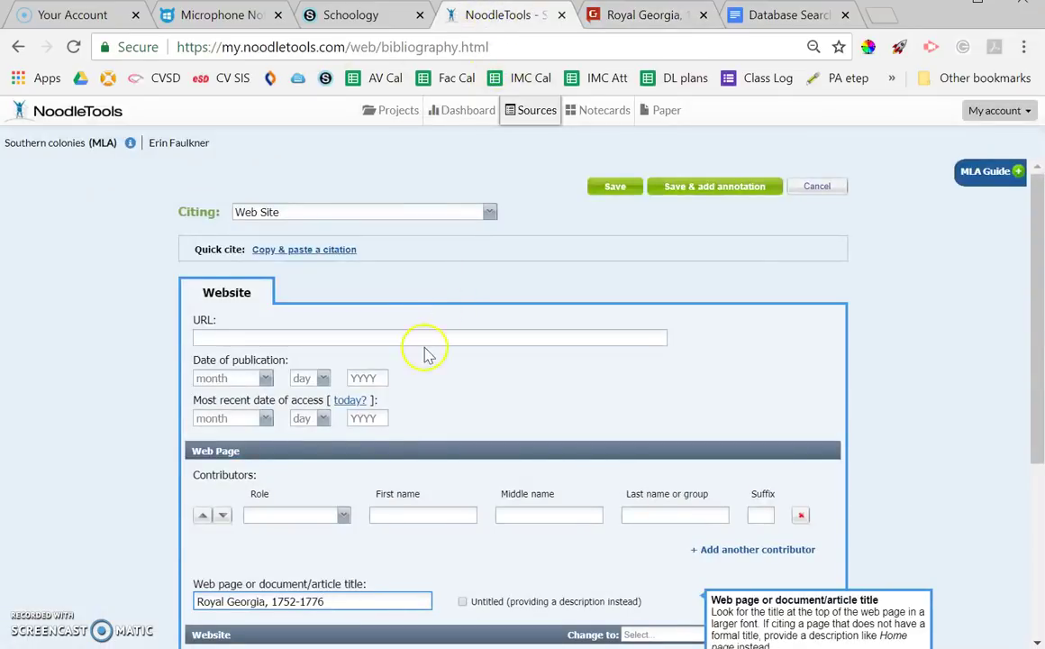
scroll(383, 554, "down", 3)
left_click(360, 378)
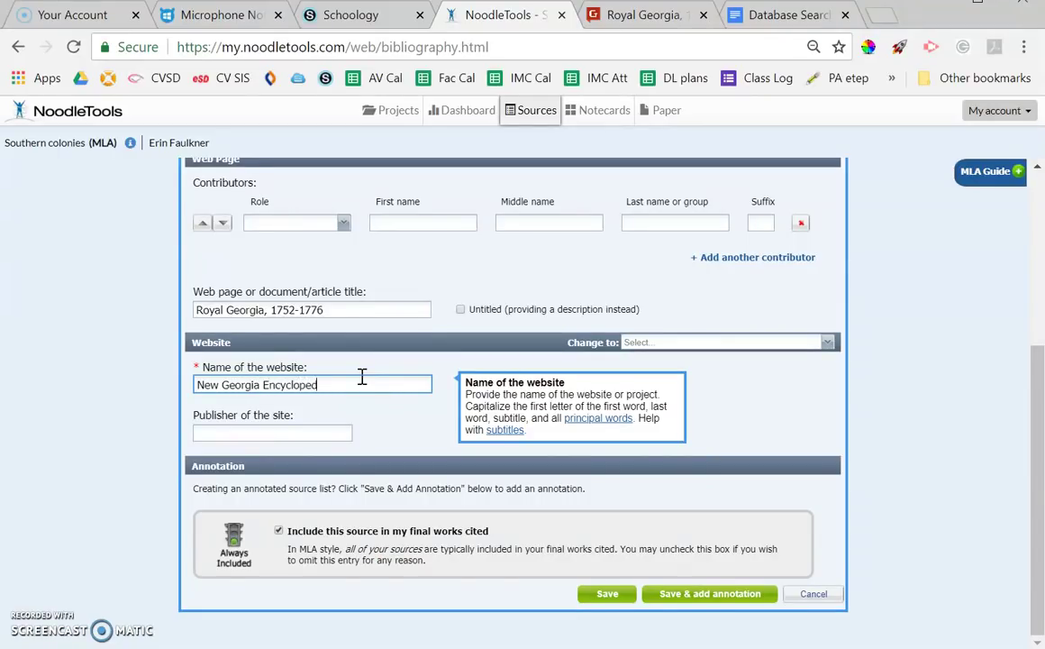
Copy "Georgia Humanities and the University of Georgia Press" from the article's copyright statement into the citation's site publisher
left_click(319, 434)
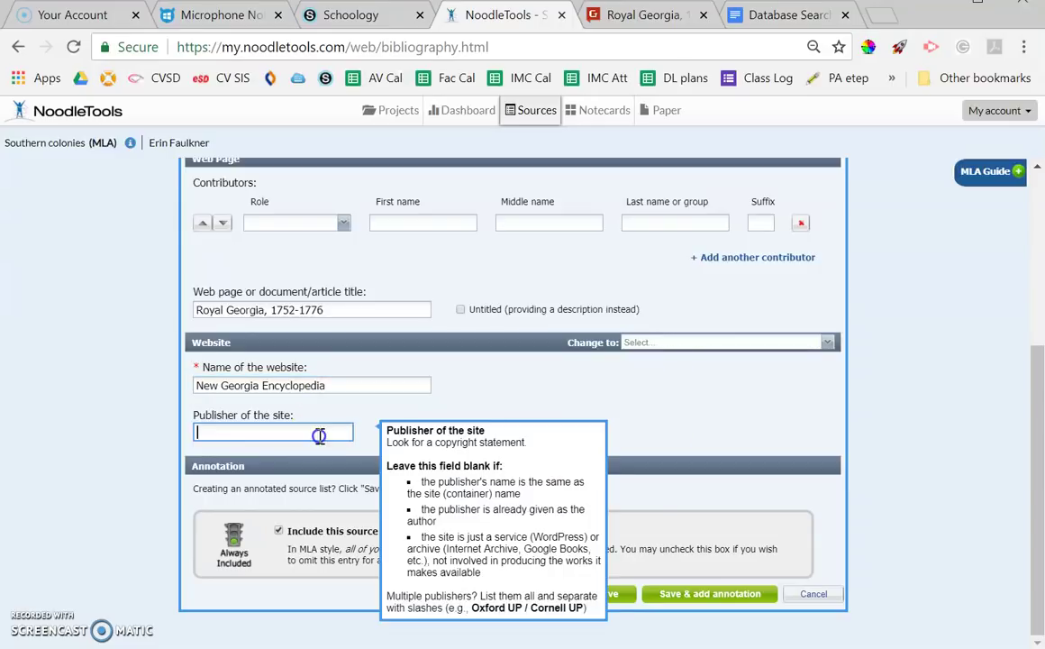
left_click(647, 15)
scroll(491, 498, "down", 15)
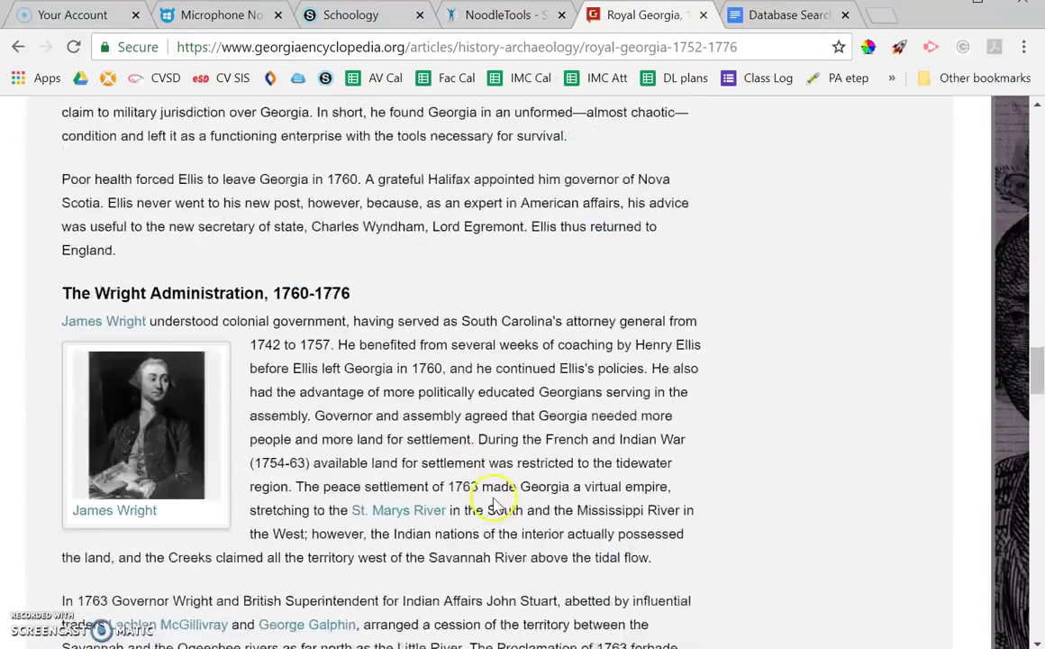
scroll(494, 506, "down", 3)
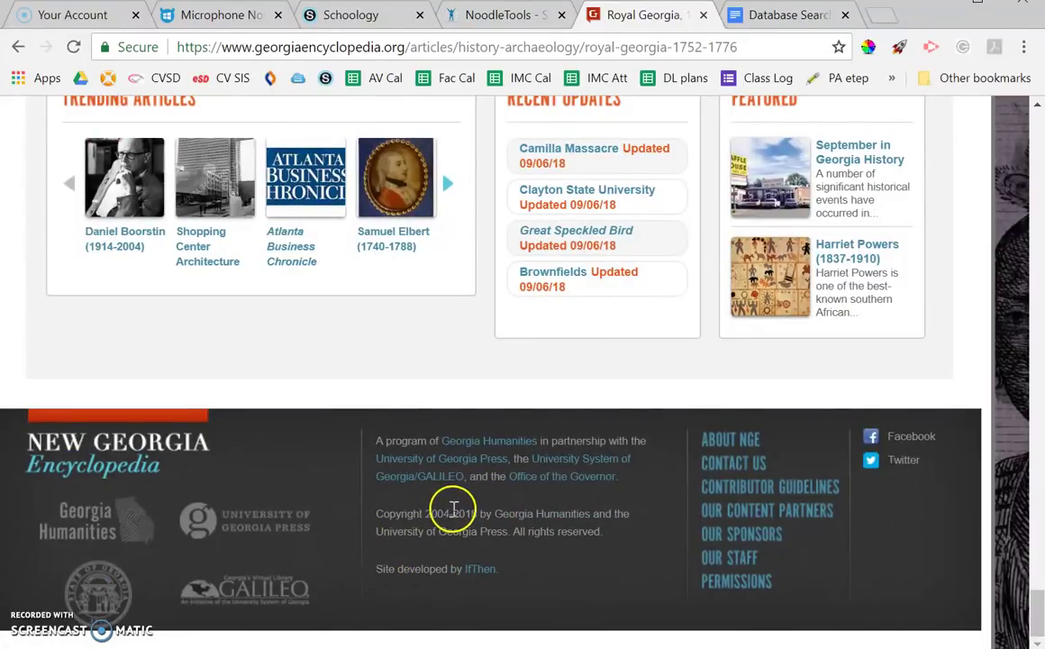
left_click_drag(493, 513, 511, 531)
key("ctrl+c")
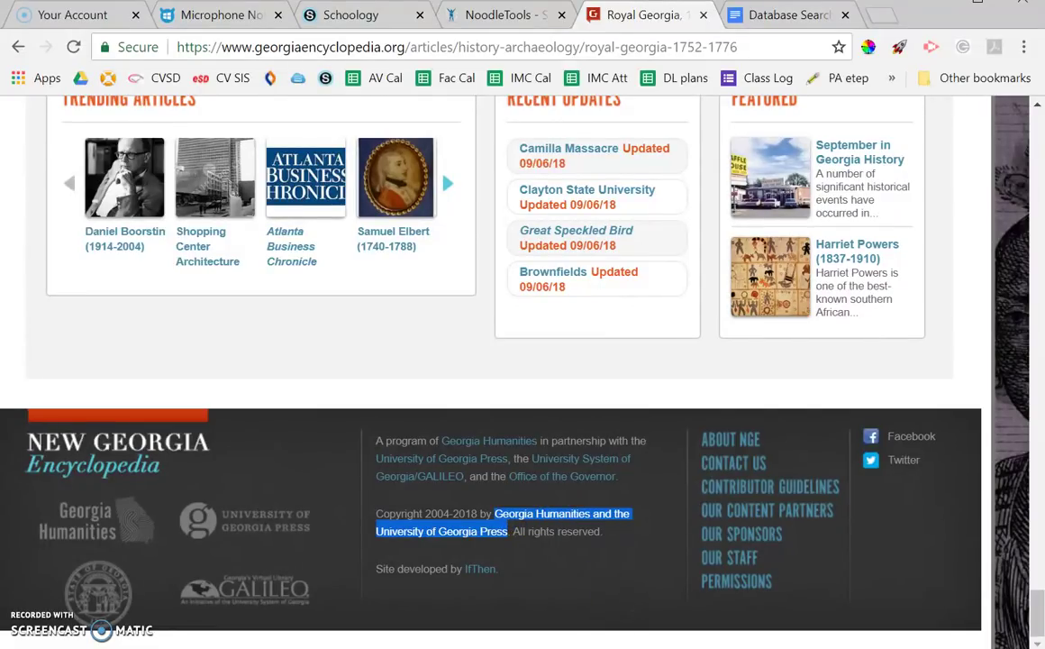
left_click(475, 20)
left_click(308, 437)
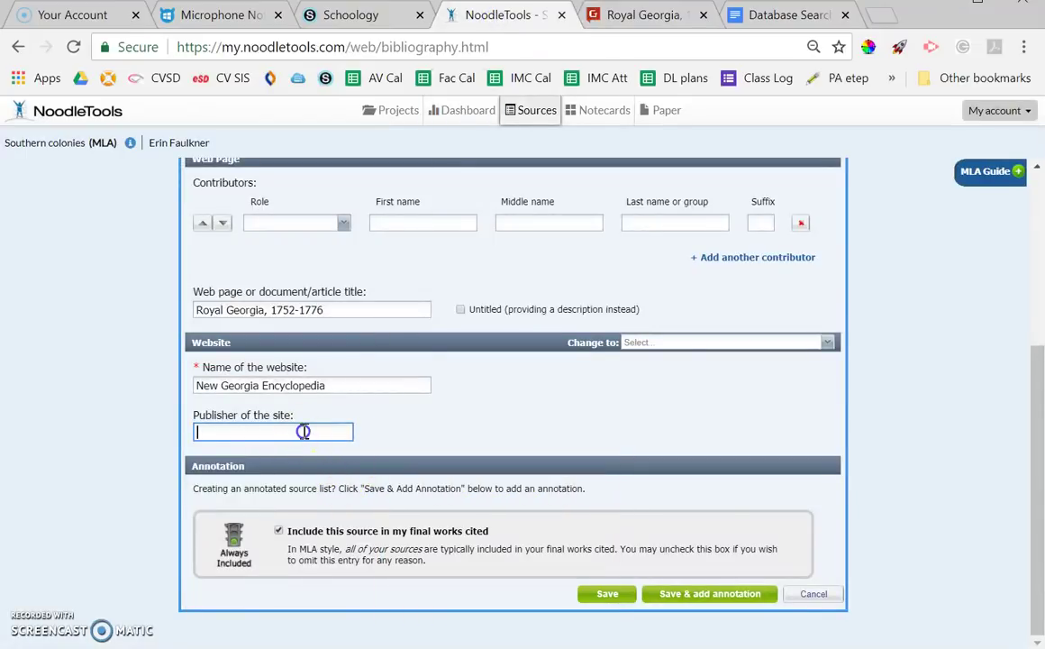
key("ctrl+v")
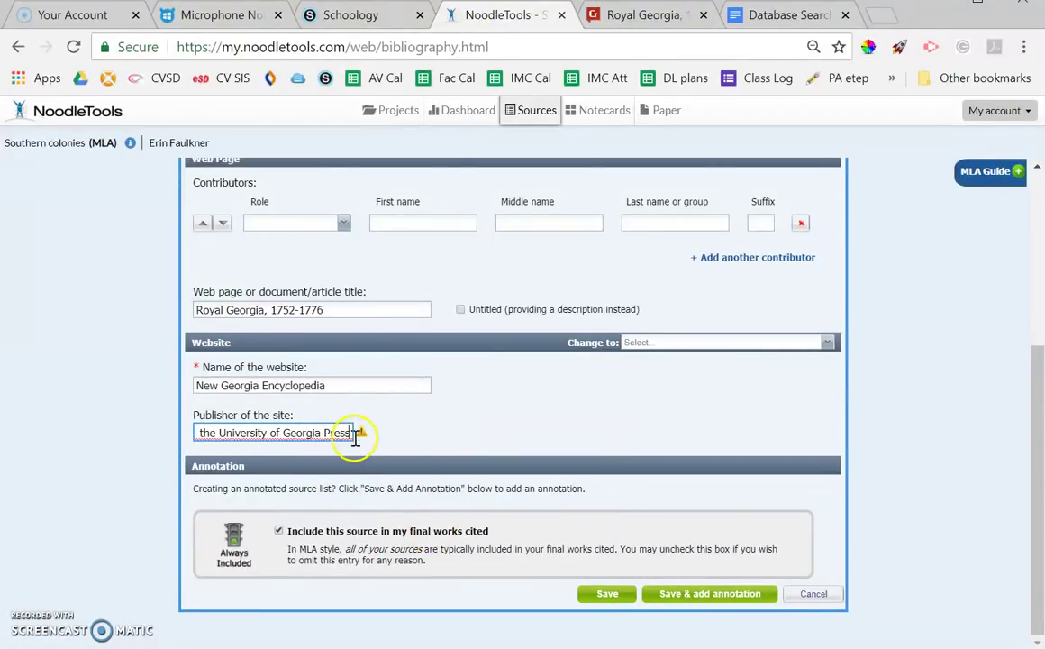
Abbreviate the publisher in the citation to "Georgia Humanities and the U of Georgia P", following the suggestion shown beside the field
left_click(350, 452)
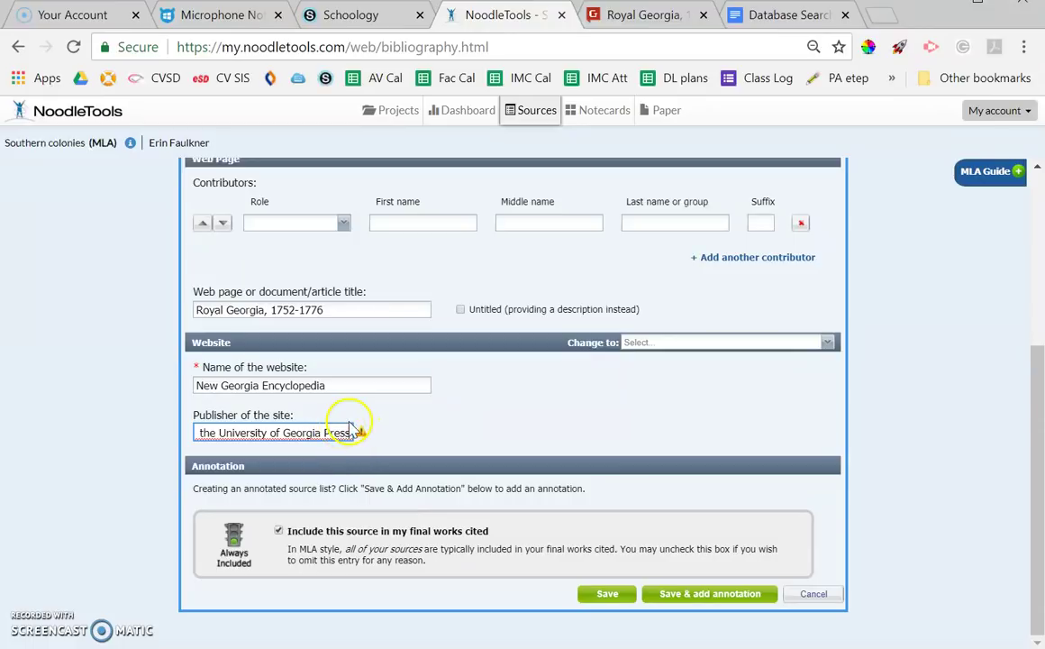
left_click(362, 434)
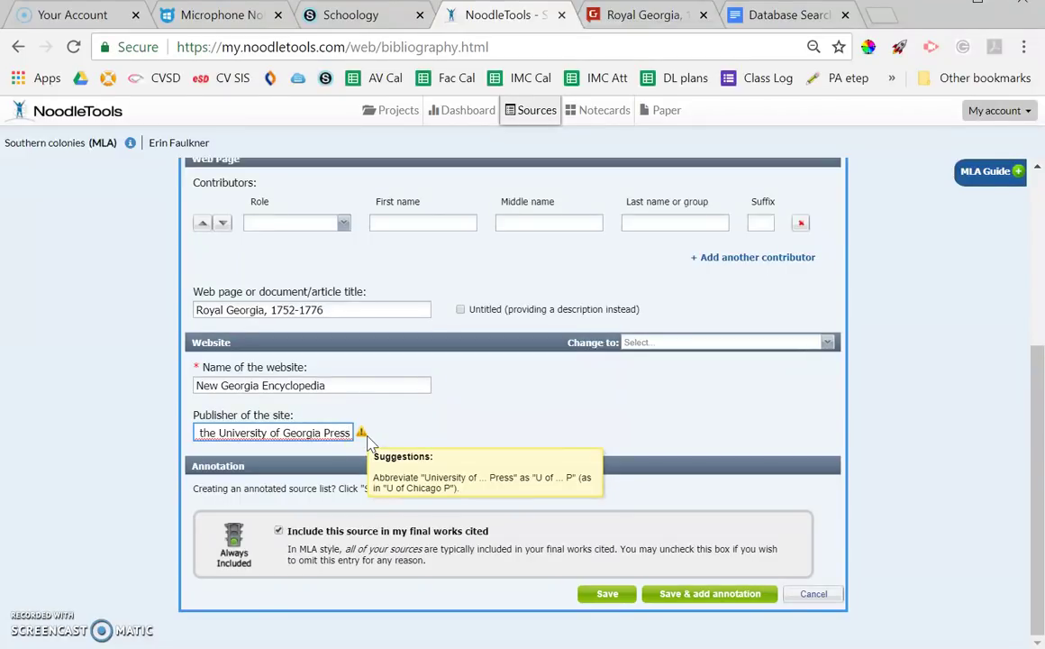
left_click(336, 467)
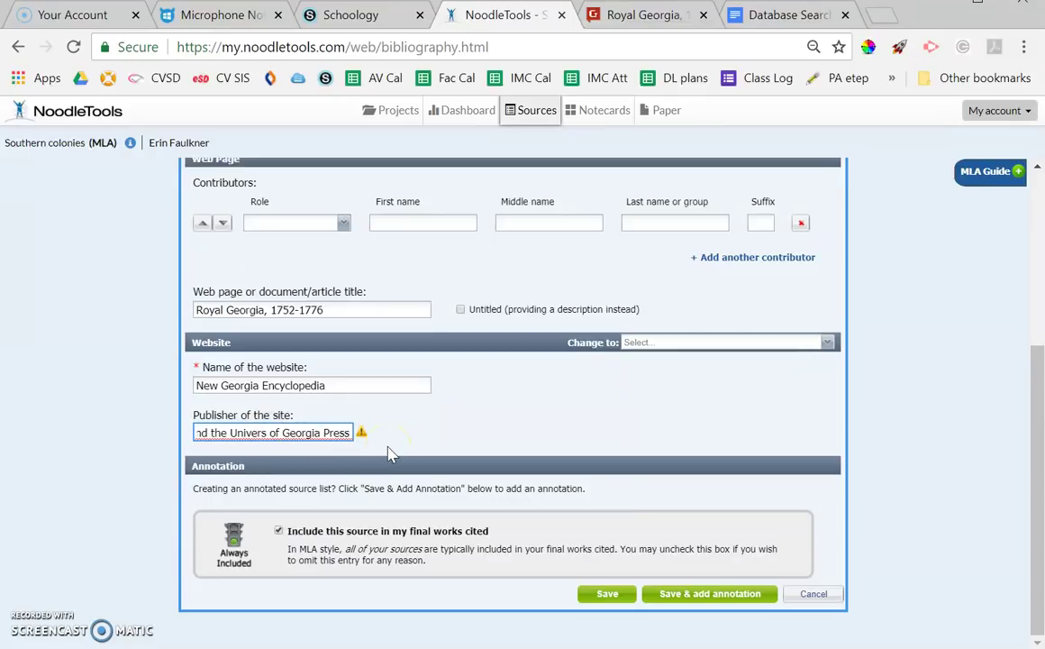
key("BackSpace")
left_click(361, 435)
left_click_drag(274, 436, 131, 470)
left_click(247, 418)
left_click(260, 430)
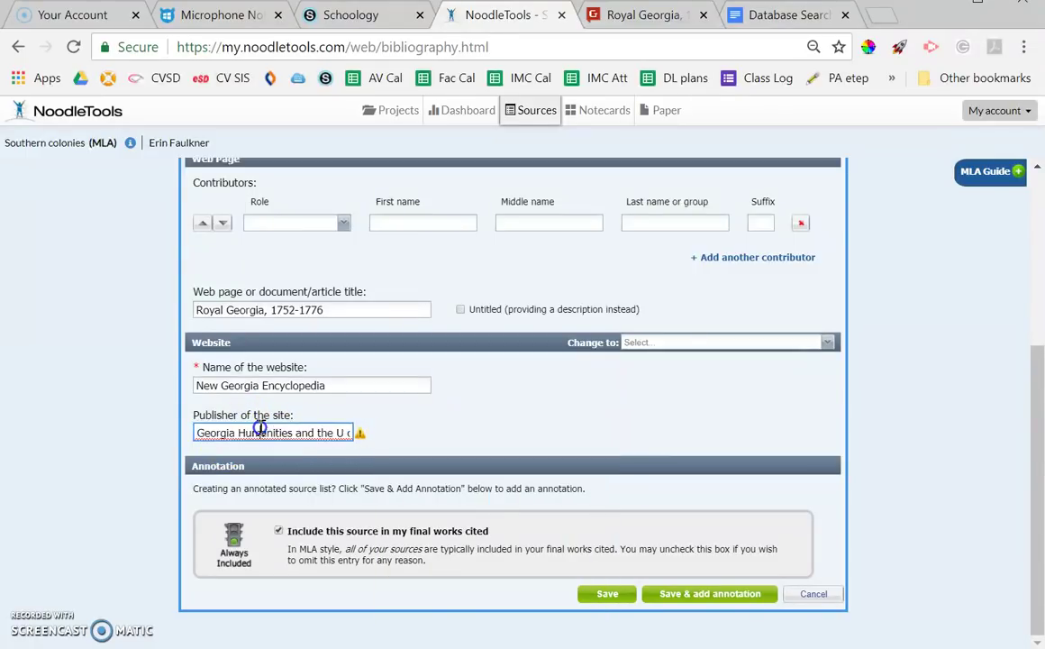
left_click_drag(292, 430, 342, 433)
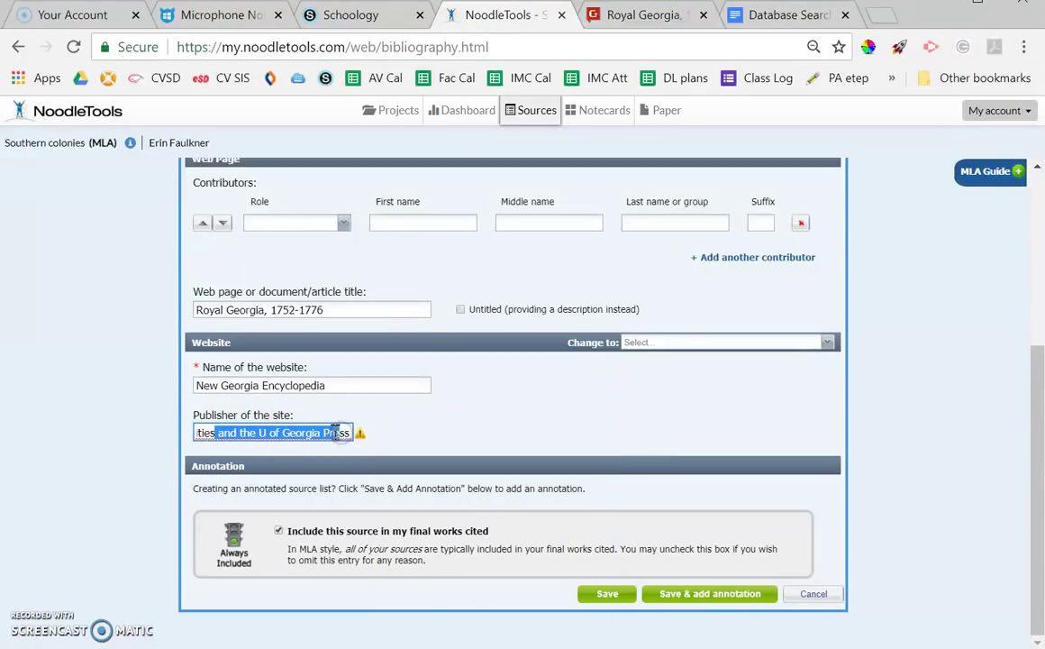
left_click(346, 433)
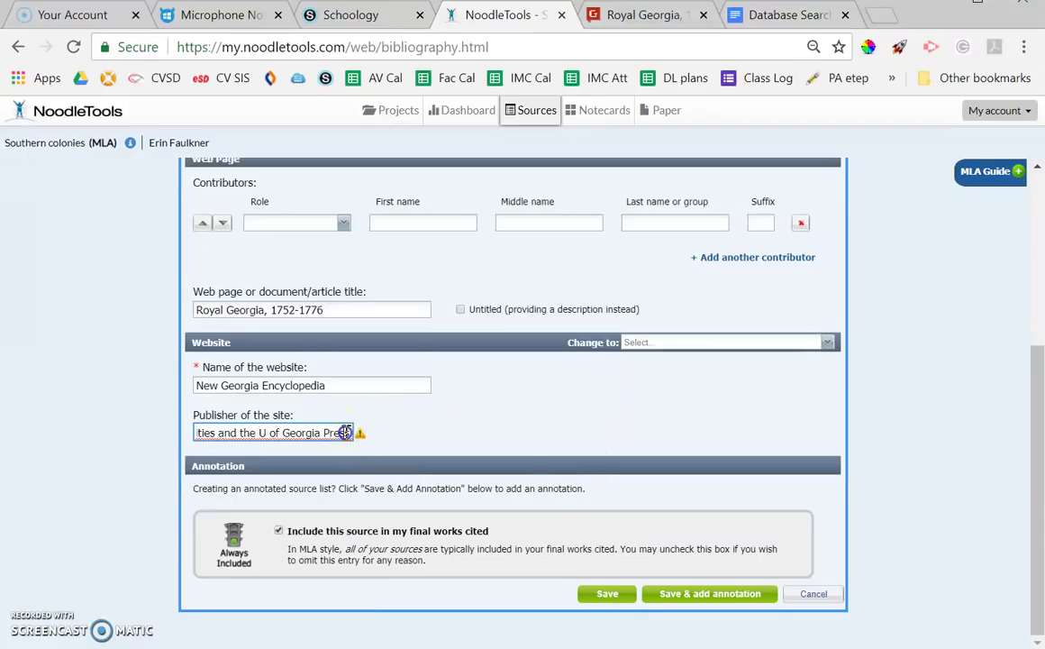
key("BackSpace")
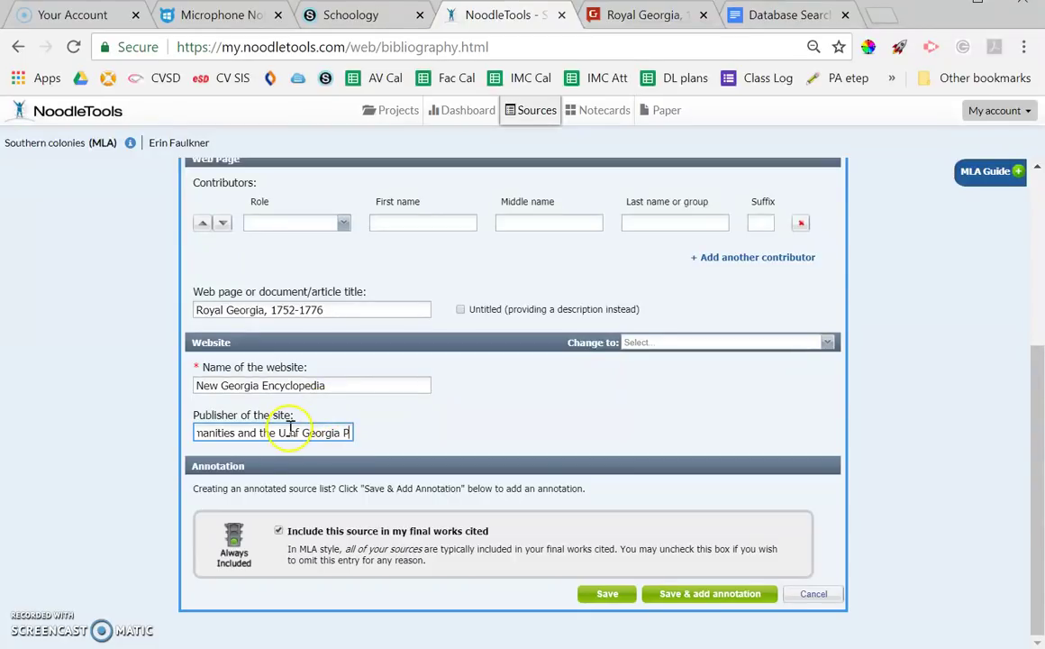
left_click(361, 436)
Copy the web address of the "Royal Georgia, 1752-1776" article into the citation's URL
scroll(386, 438, "up", 1)
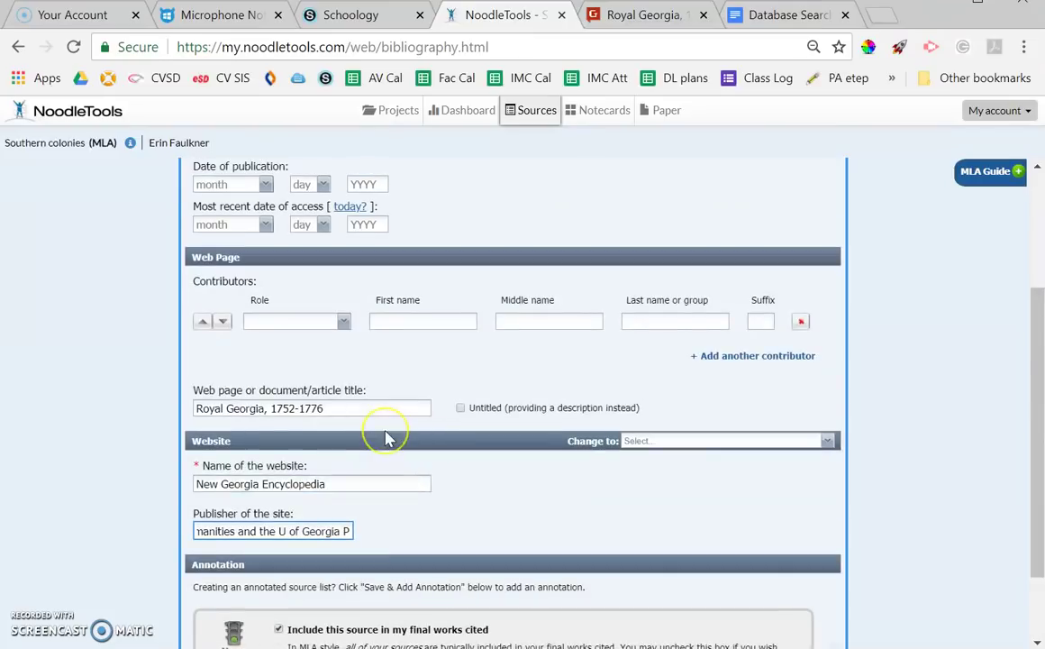
scroll(386, 451, "up", 2)
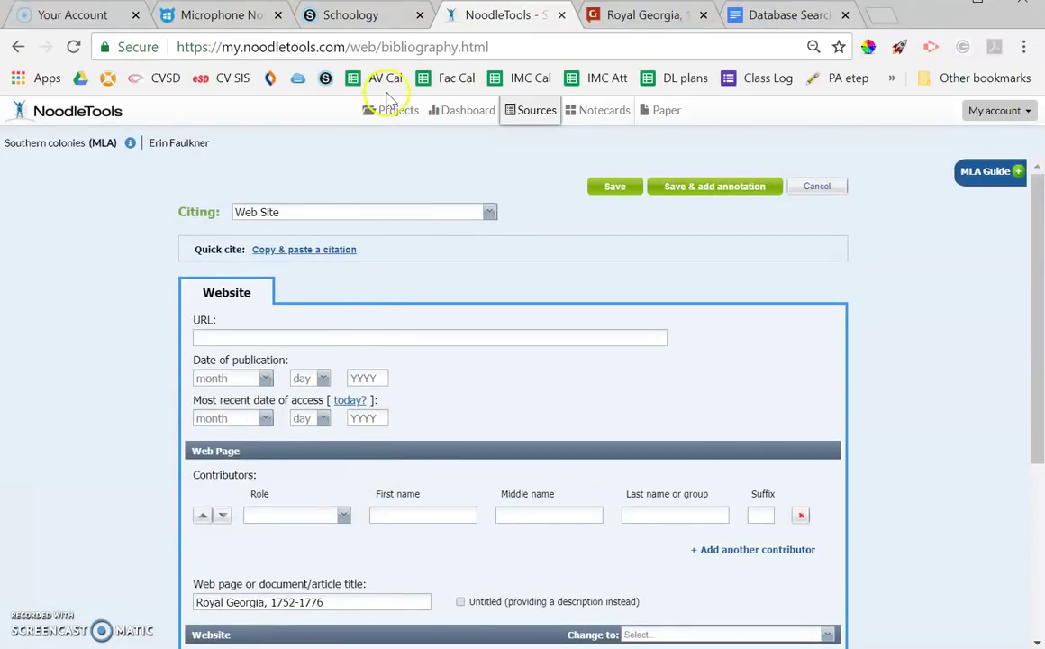
left_click(655, 21)
left_click(602, 47)
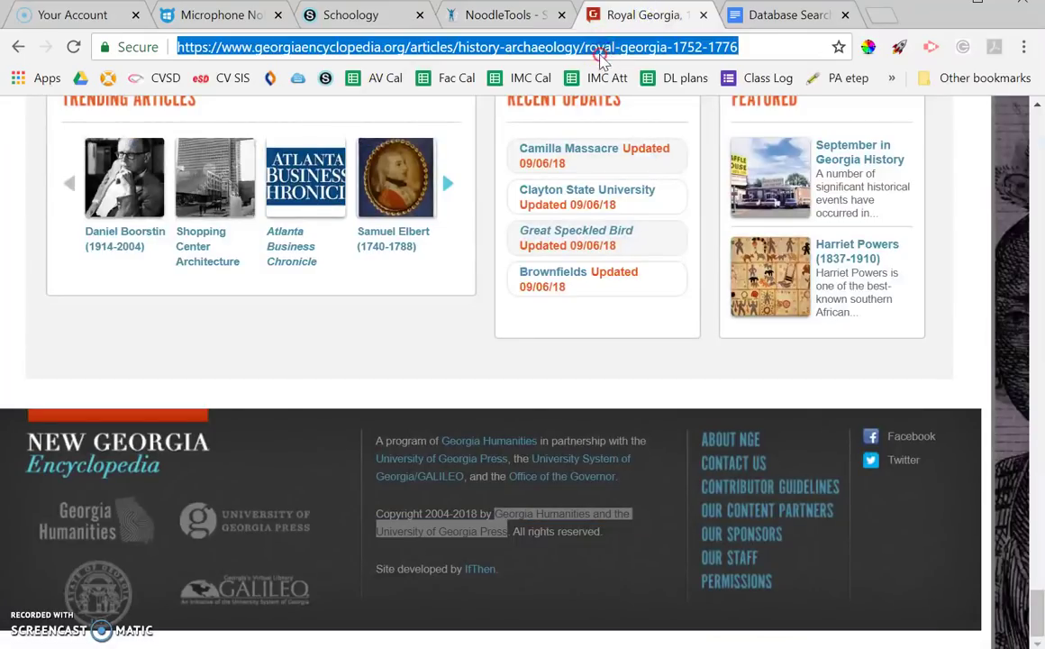
right_click(599, 52)
left_click(667, 163)
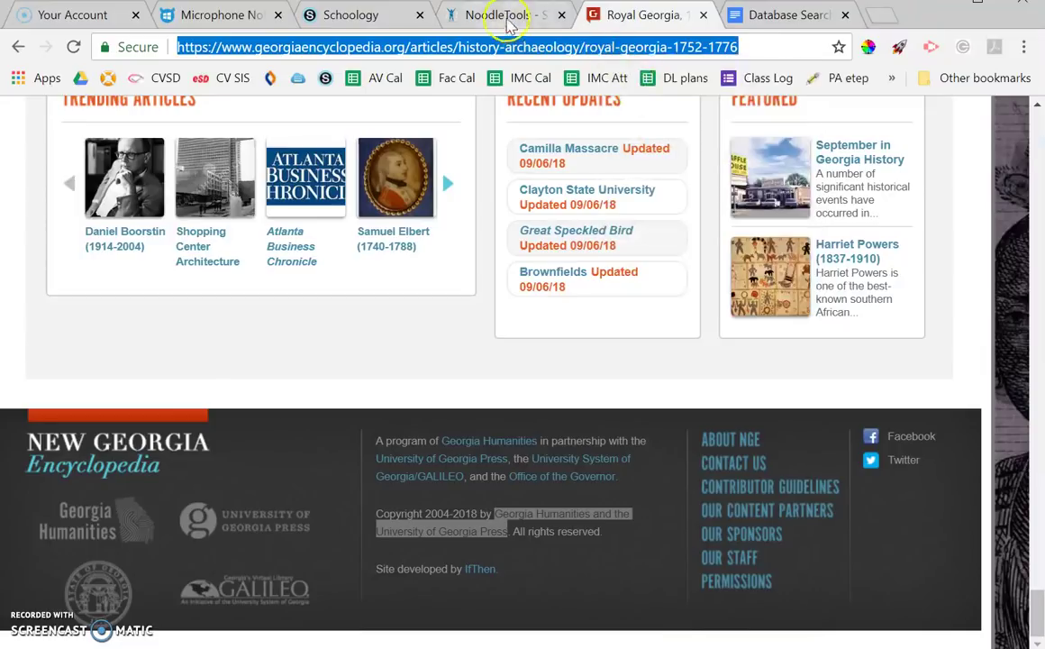
left_click(505, 16)
left_click(415, 340)
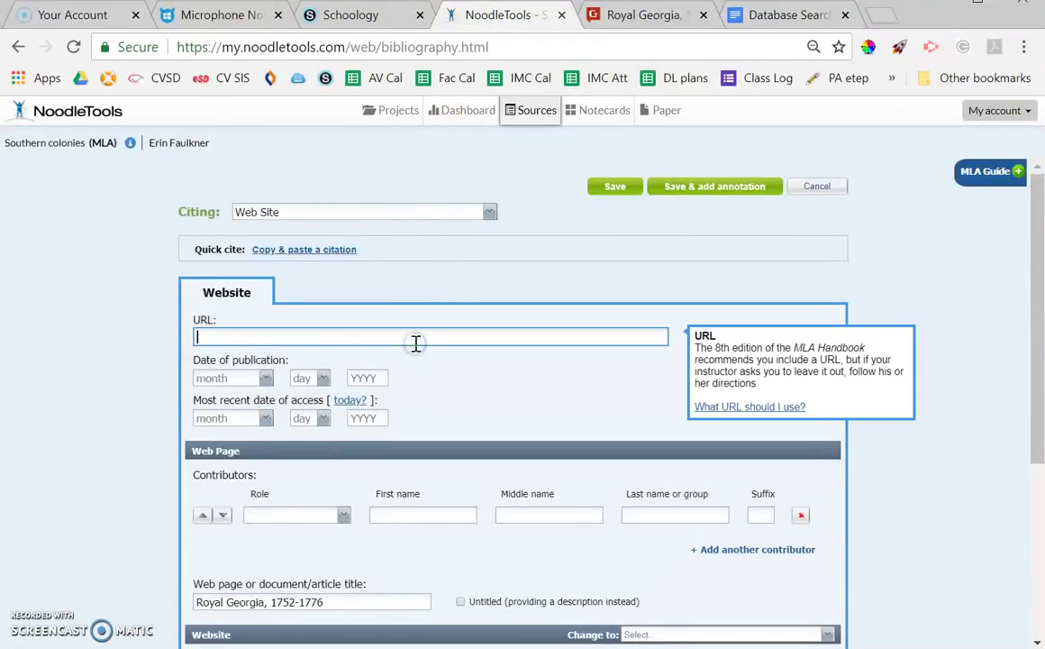
key("ctrl+v")
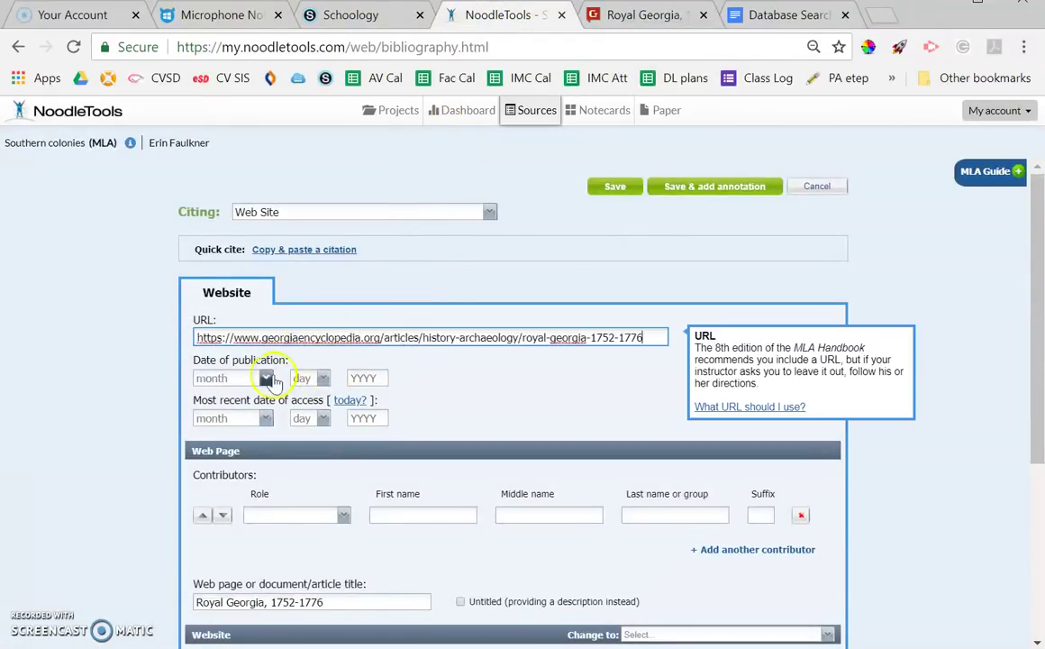
Set the citation's publication year to 2018 and its most recent date of access to today's date, September 9, 2018
left_click(618, 24)
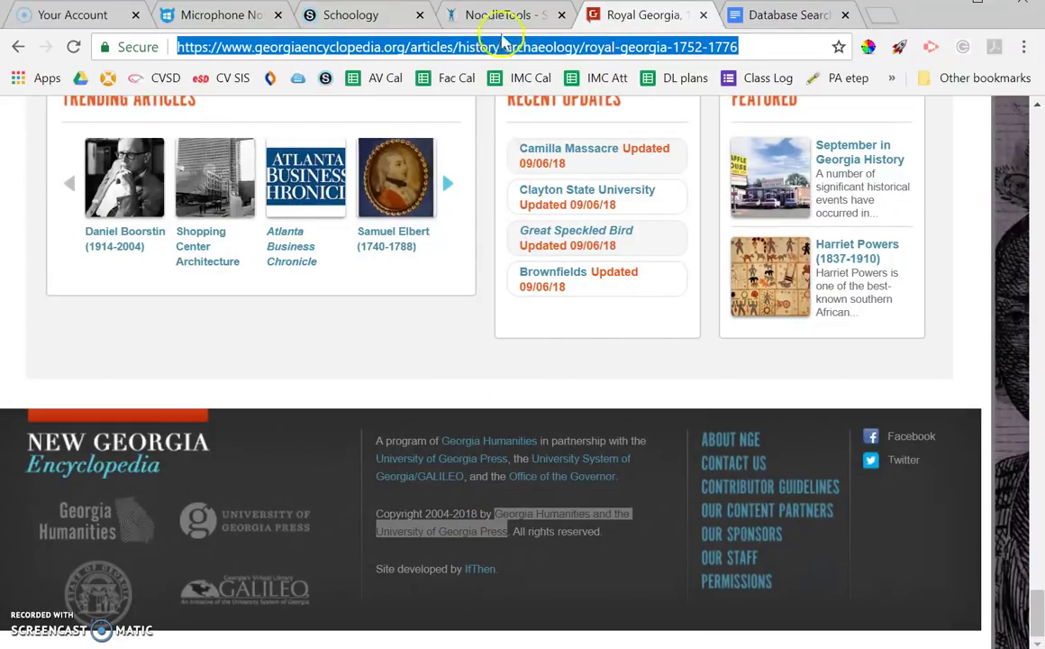
left_click(501, 20)
left_click(373, 376)
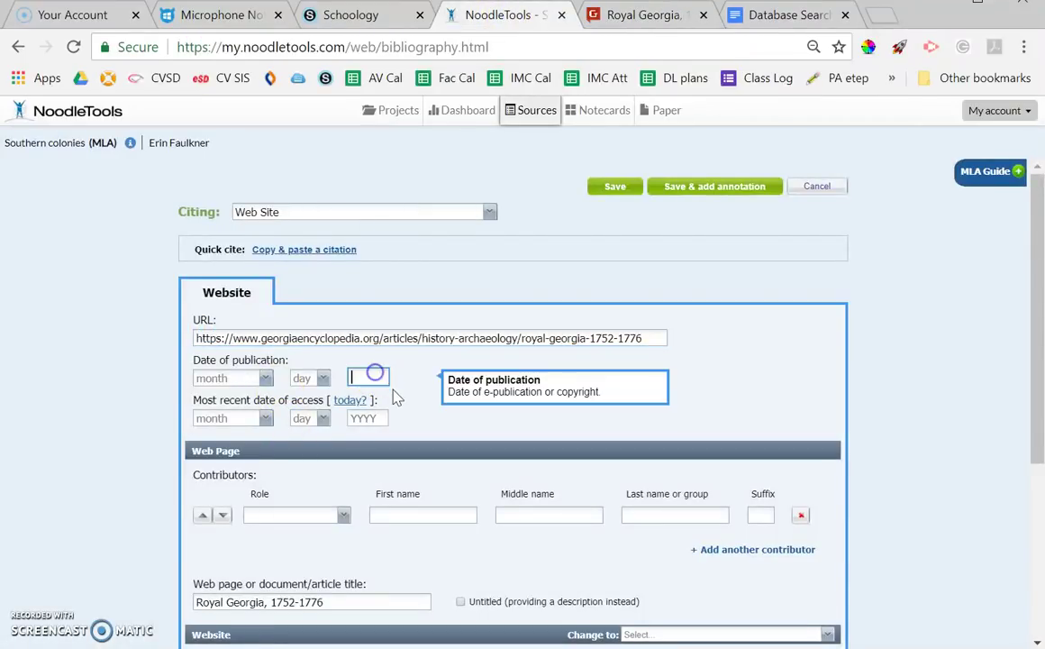
type("20")
left_click(352, 400)
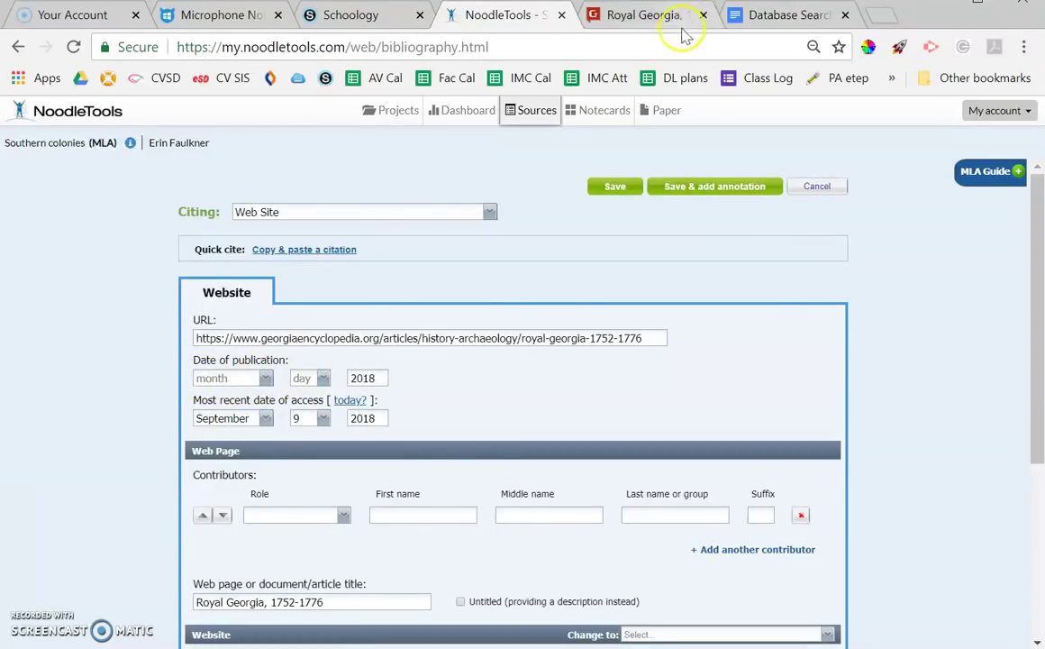
Recheck the copyright statement in the article's footer and review the citation details filled in so far
left_click(635, 16)
left_click_drag(514, 531, 462, 509)
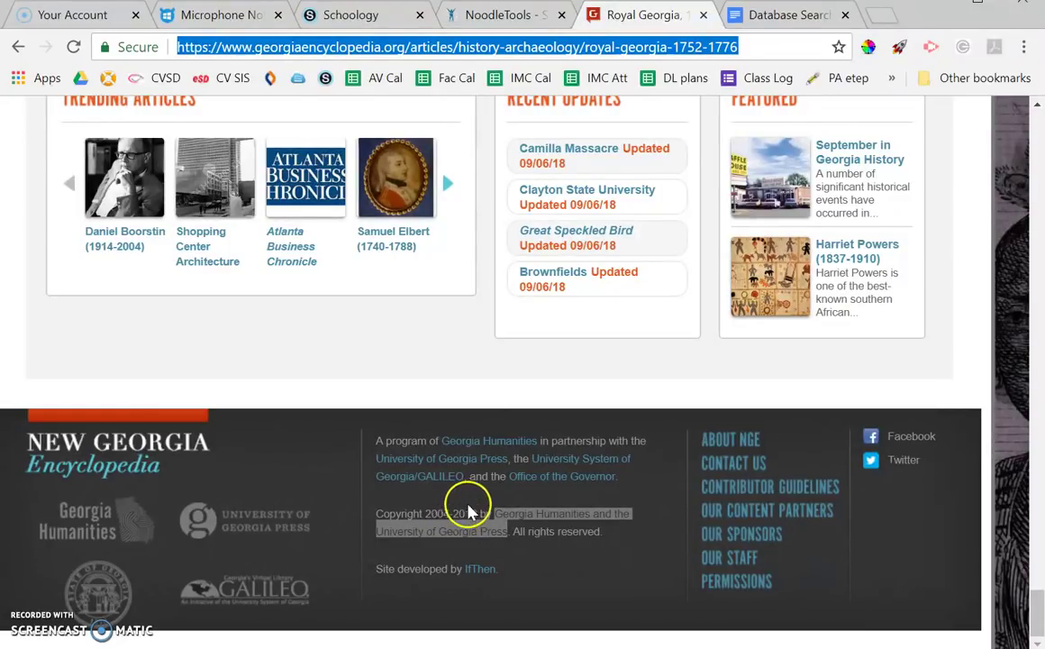
left_click(500, 16)
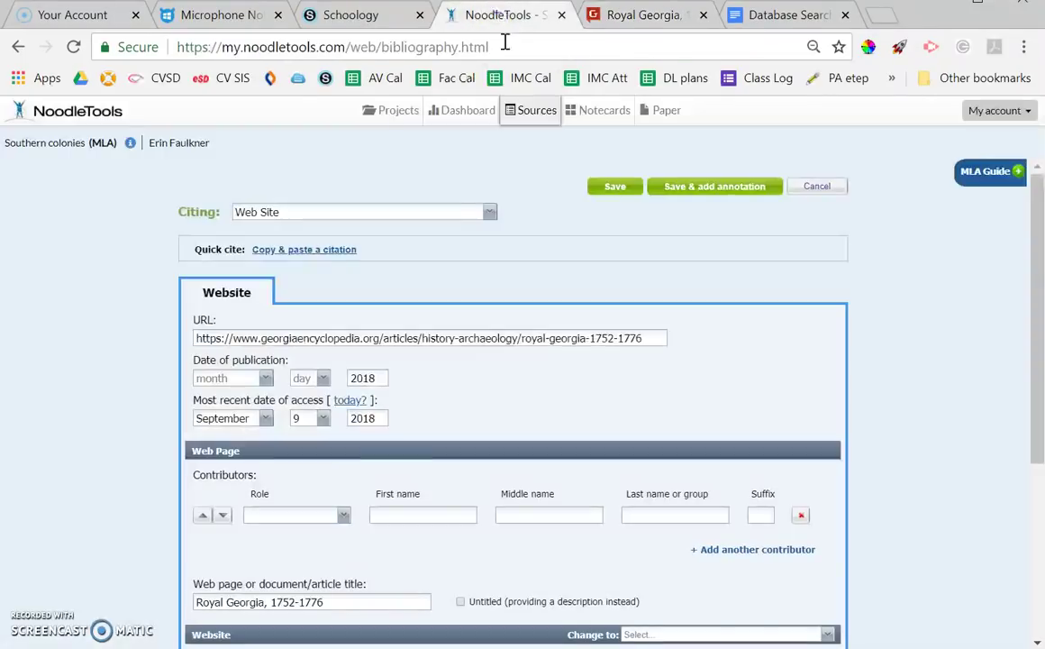
scroll(358, 530, "down", 1)
scroll(357, 530, "down", 2)
scroll(298, 532, "up", 2)
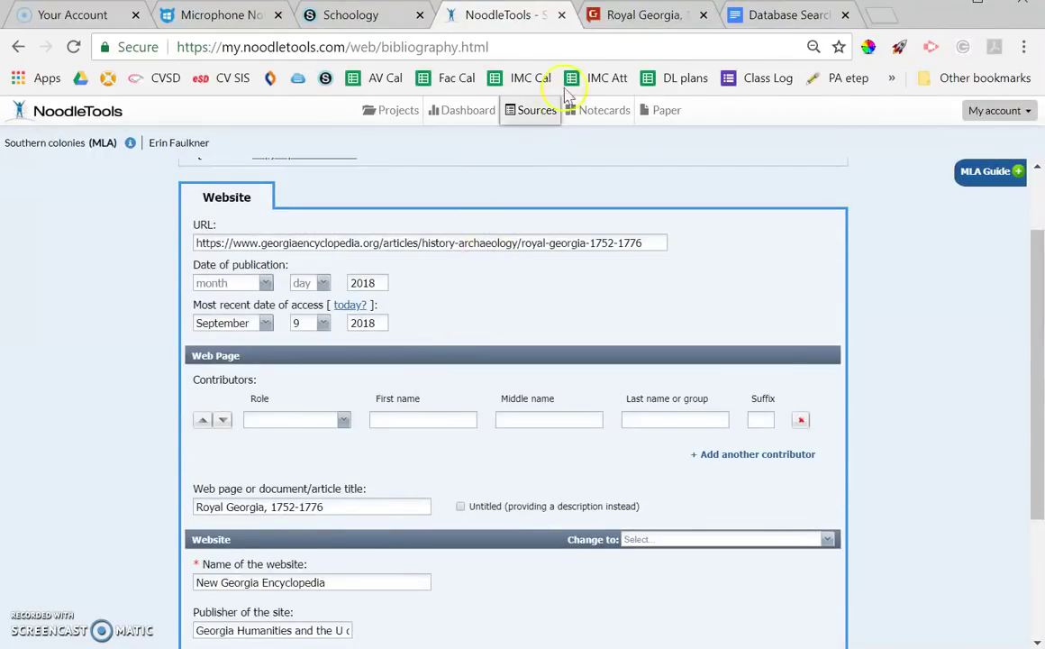
Find the original author's name in the byline under the "Royal Georgia, 1752-1776" article title and copy it
left_click(595, 15)
scroll(623, 510, "up", 10)
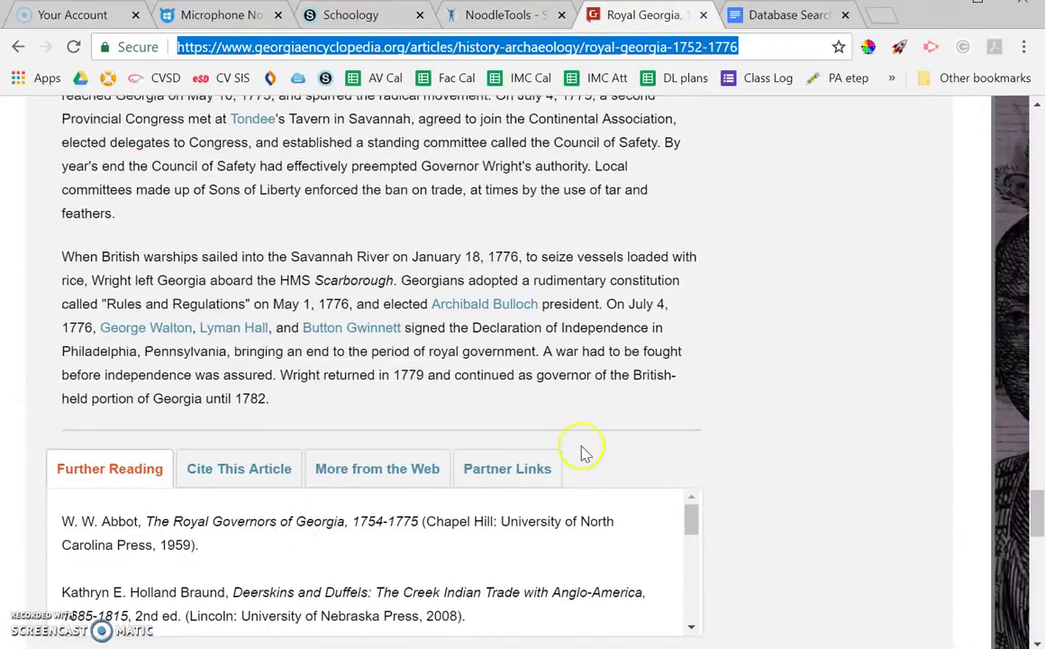
scroll(584, 453, "up", 8)
scroll(584, 453, "up", 10)
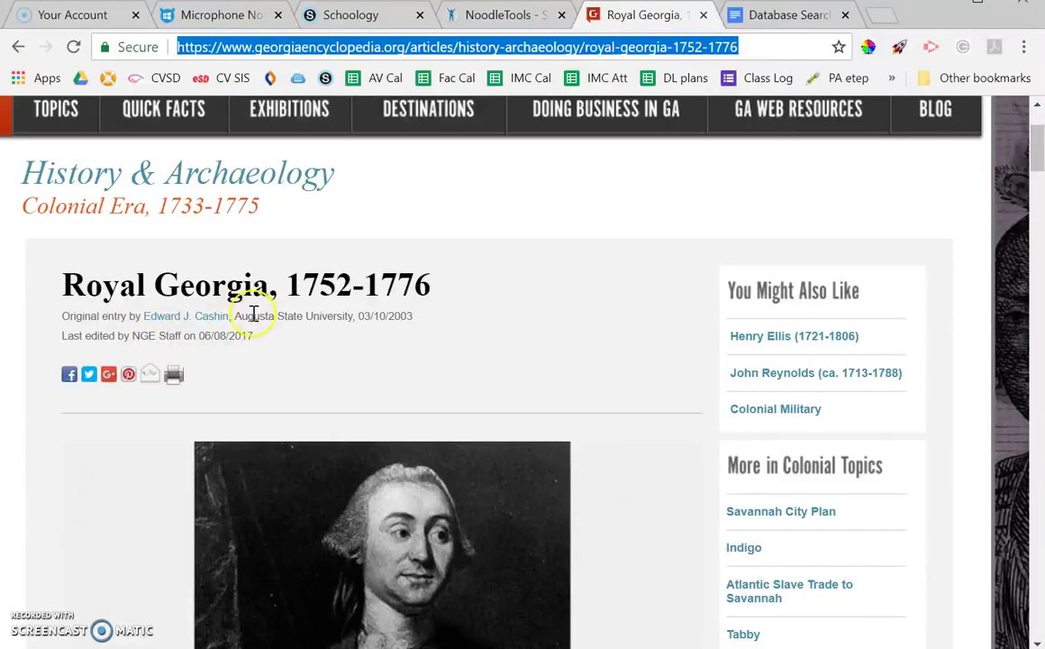
left_click_drag(230, 317, 207, 317)
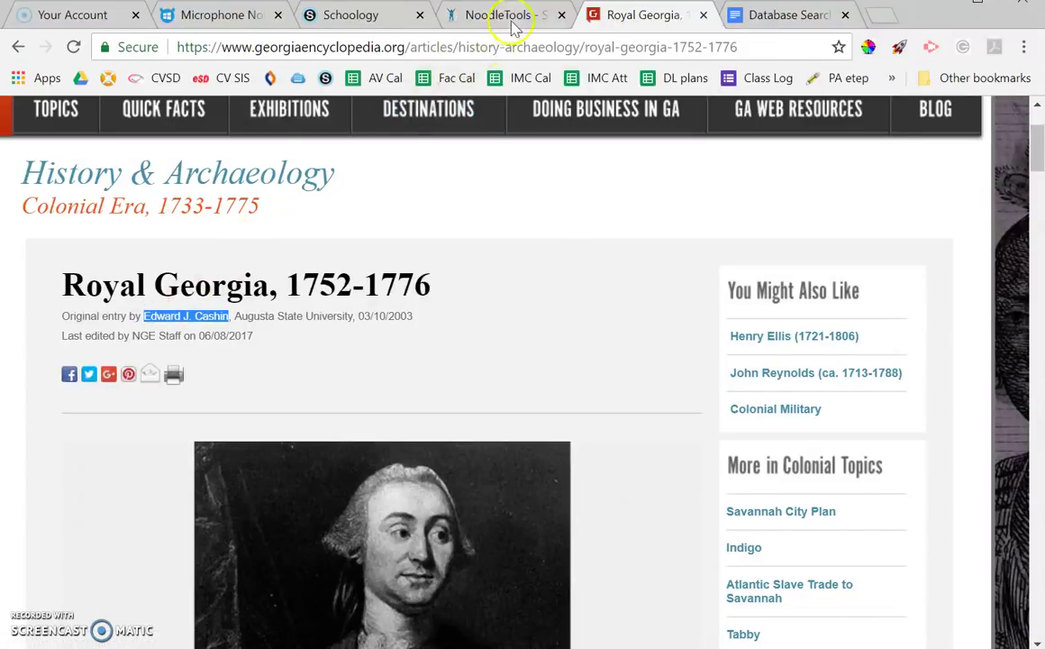
Add the article's writer to the citation as an Author, splitting the full name into first name, middle initial and last name
left_click(464, 17)
left_click(344, 420)
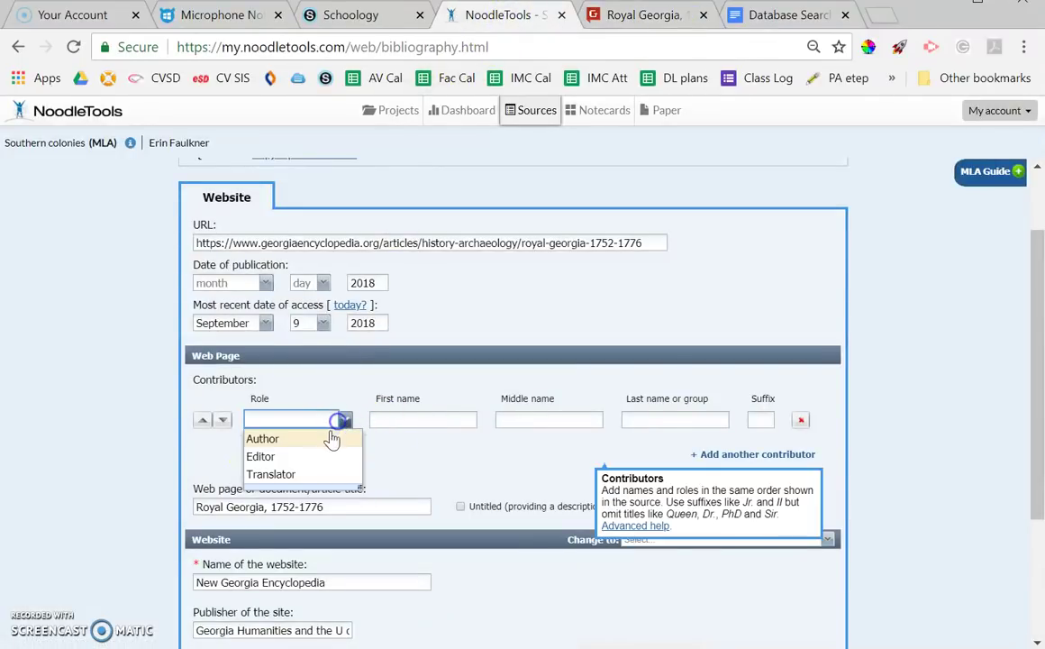
left_click(325, 442)
left_click(419, 420)
left_click(427, 414)
left_click_drag(414, 419, 532, 419)
left_click(557, 419)
left_click_drag(595, 419, 650, 420)
left_click(505, 420)
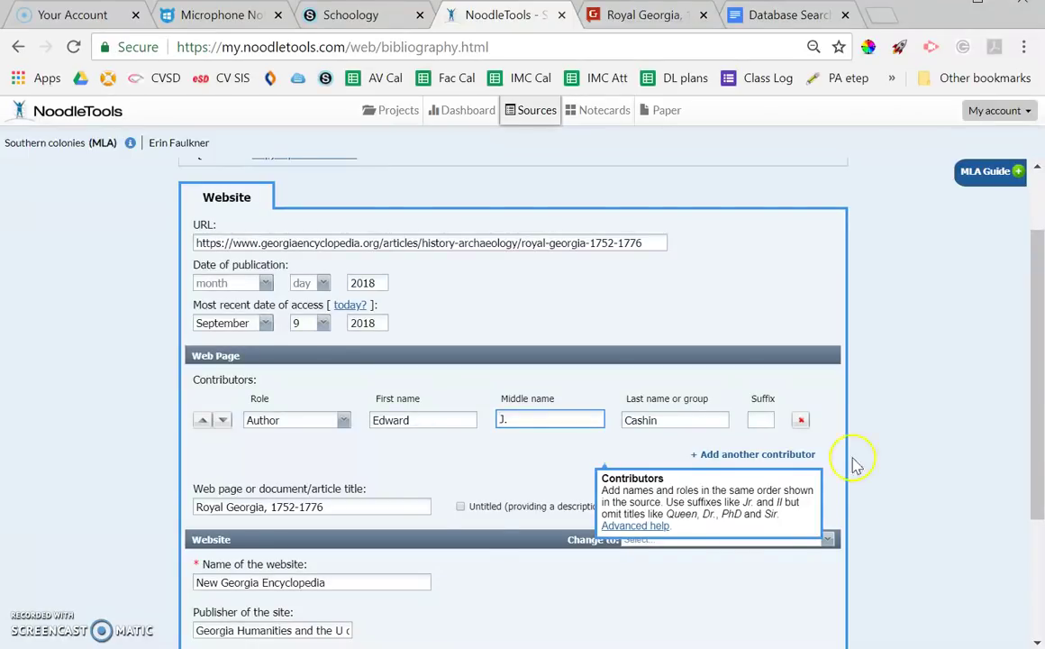
left_click(477, 464)
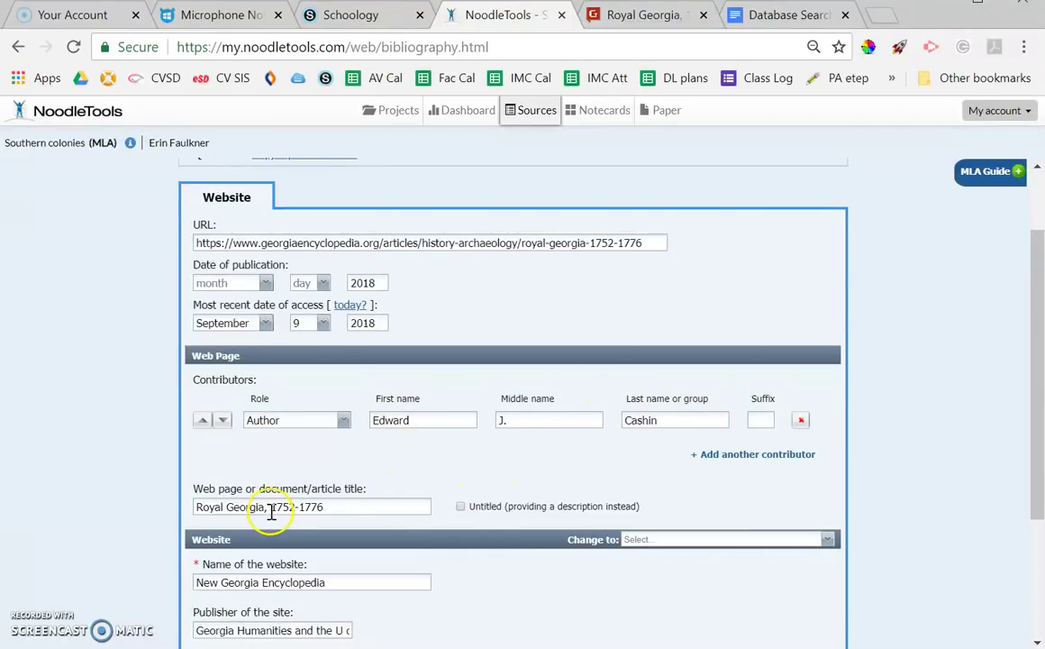
Check the completed website citation and save it without an annotation, leaving it included in the final works cited
scroll(273, 512, "down", 3)
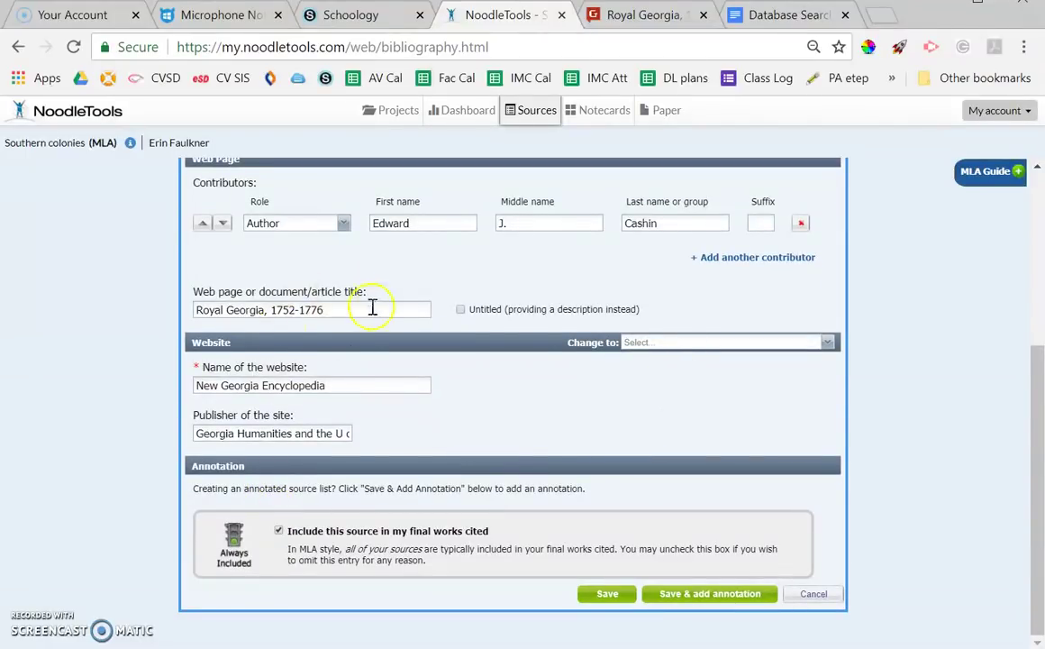
scroll(372, 308, "up", 2)
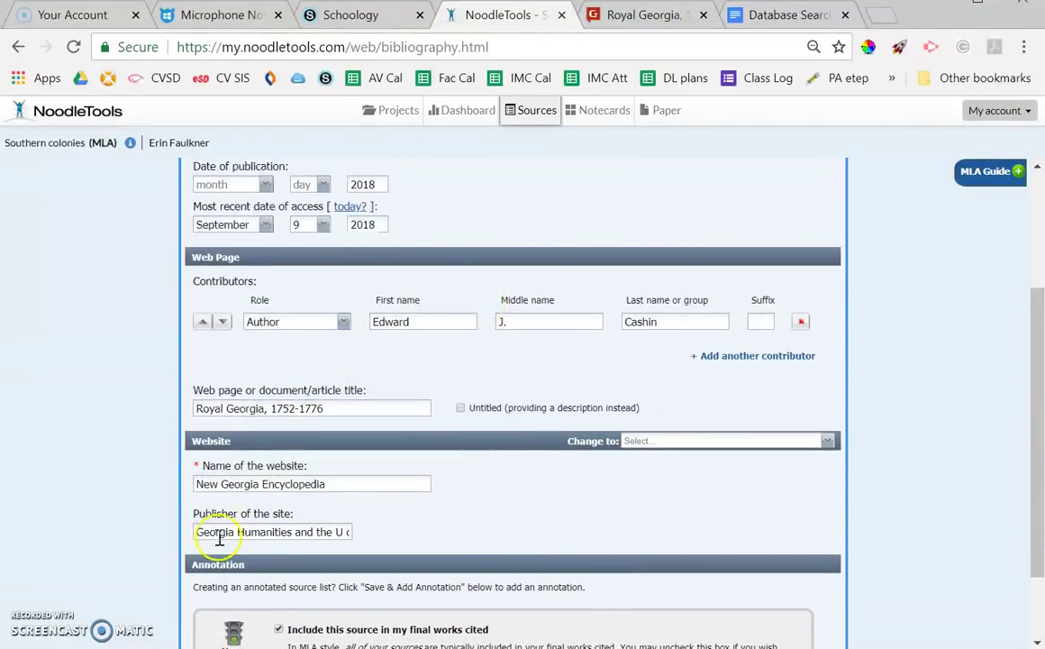
scroll(219, 538, "down", 2)
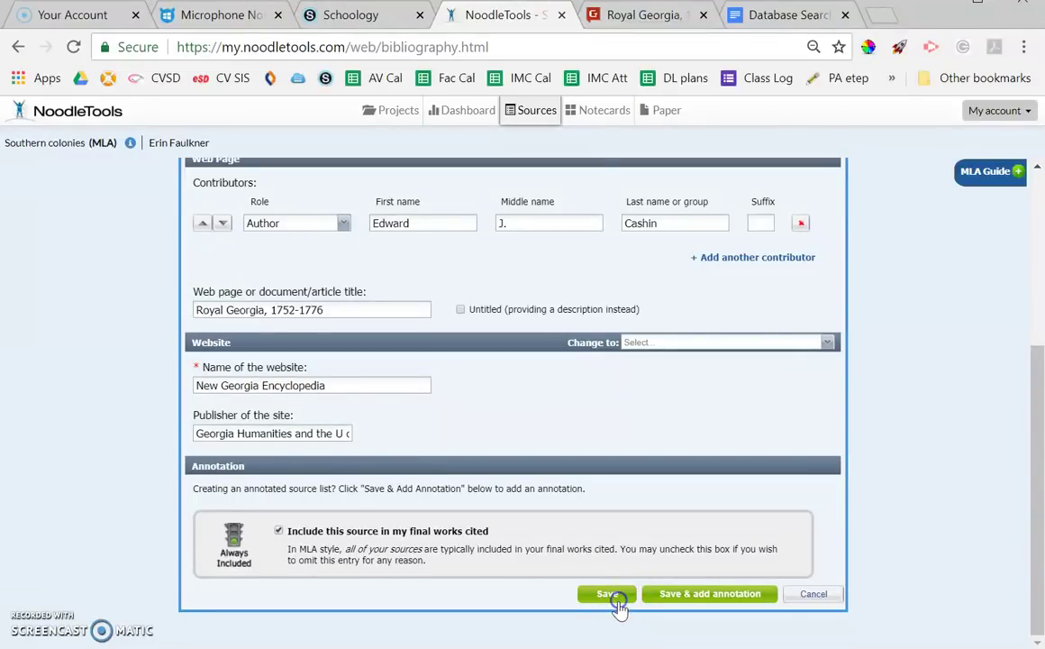
left_click(606, 593)
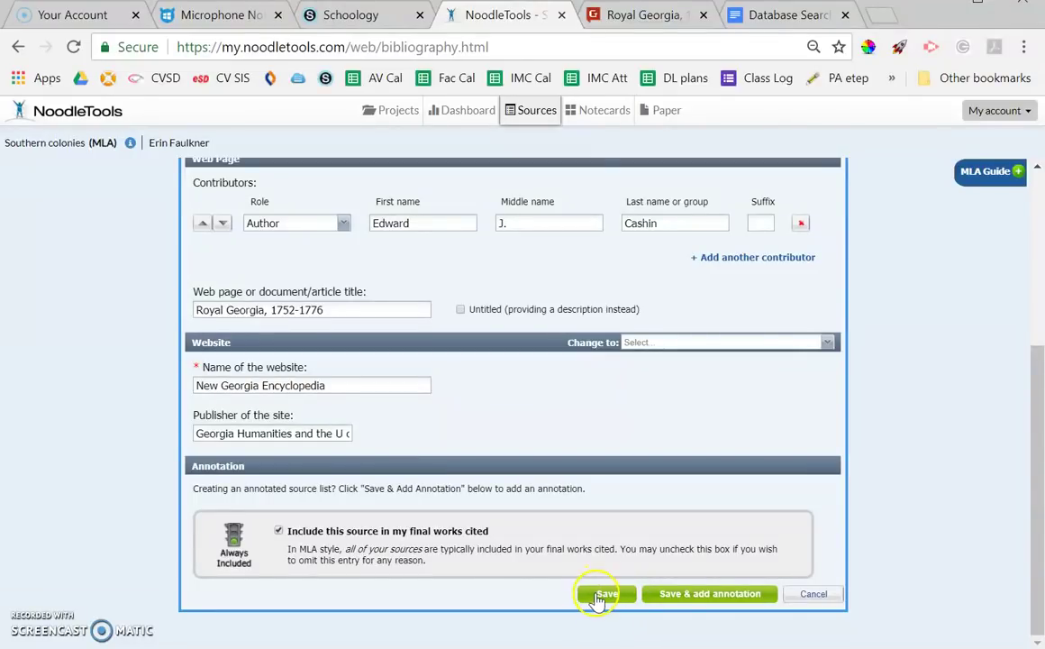